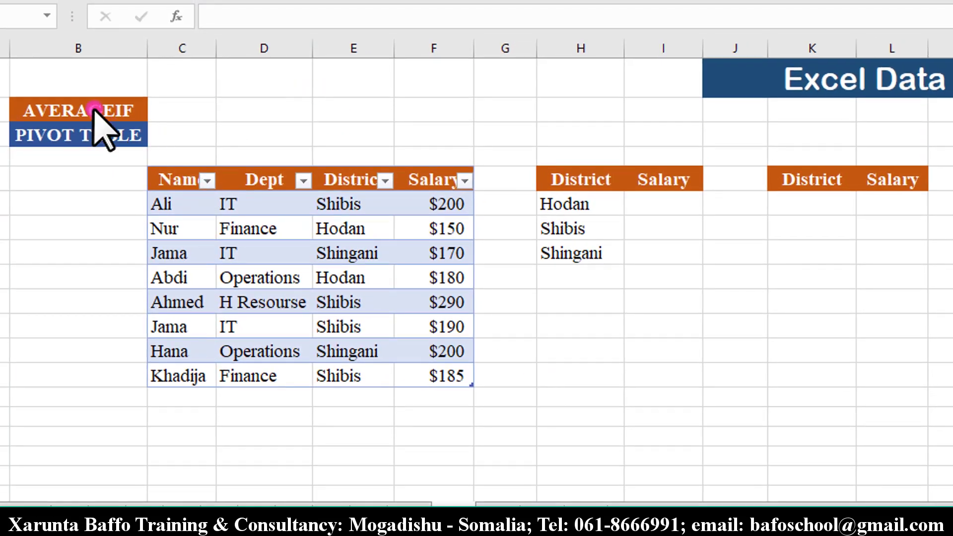
pyautogui.click(95, 111)
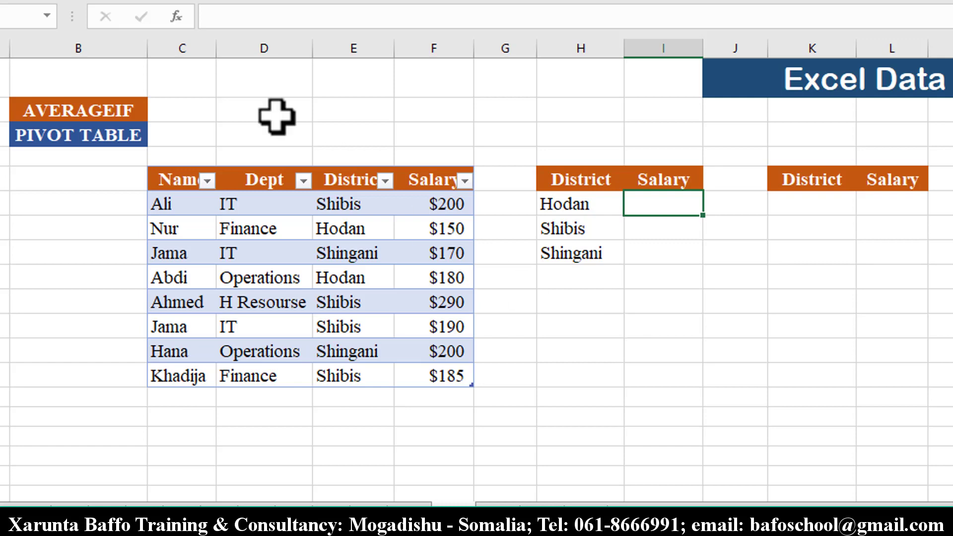
pyautogui.click(101, 112)
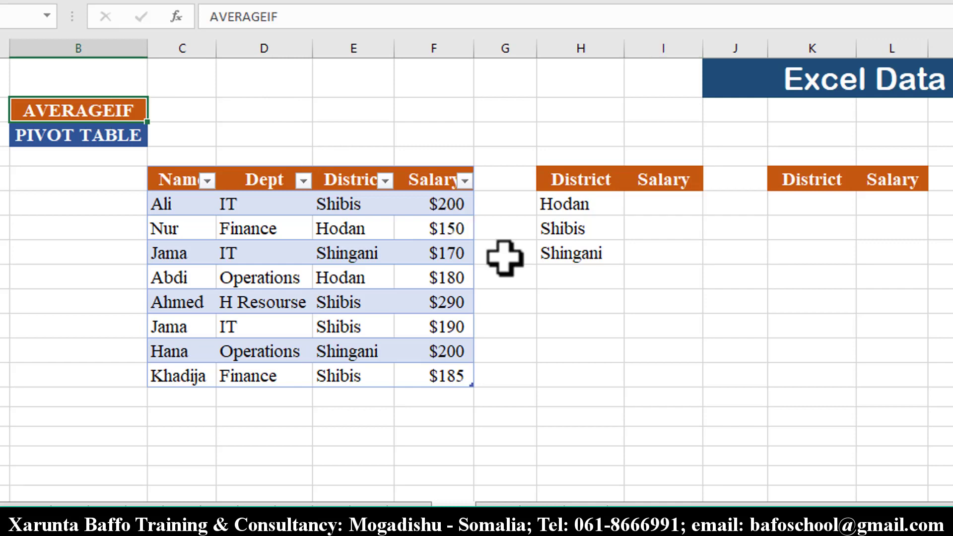
pyautogui.click(111, 132)
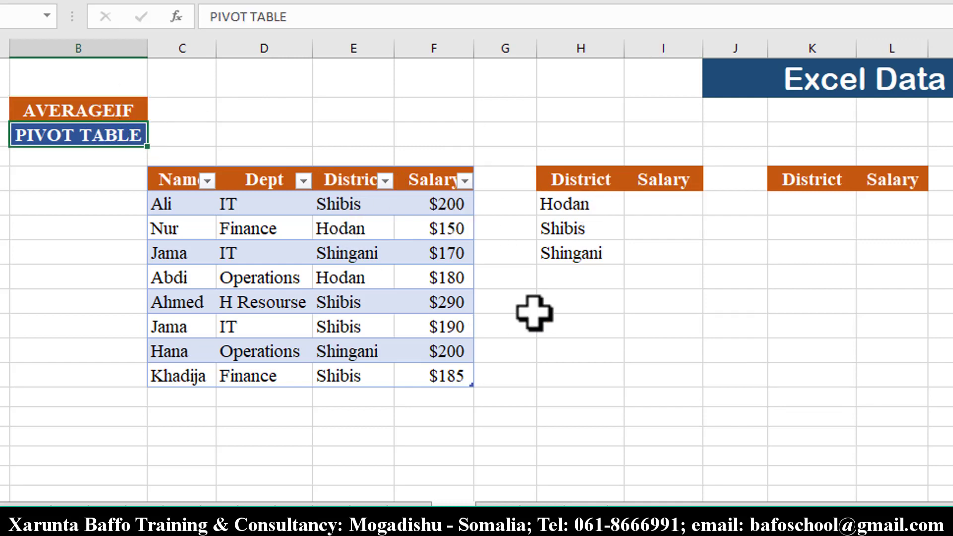
pyautogui.click(658, 203)
# Calculate the overall average salary in cell I9 with an AVERAGE formula over F6:F13
pyautogui.click(647, 278)
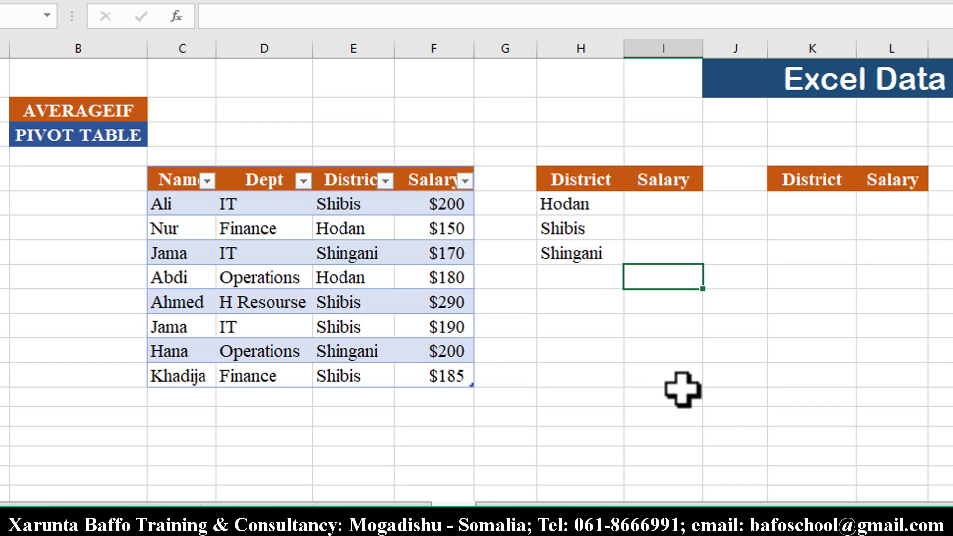
pyautogui.write('aver')
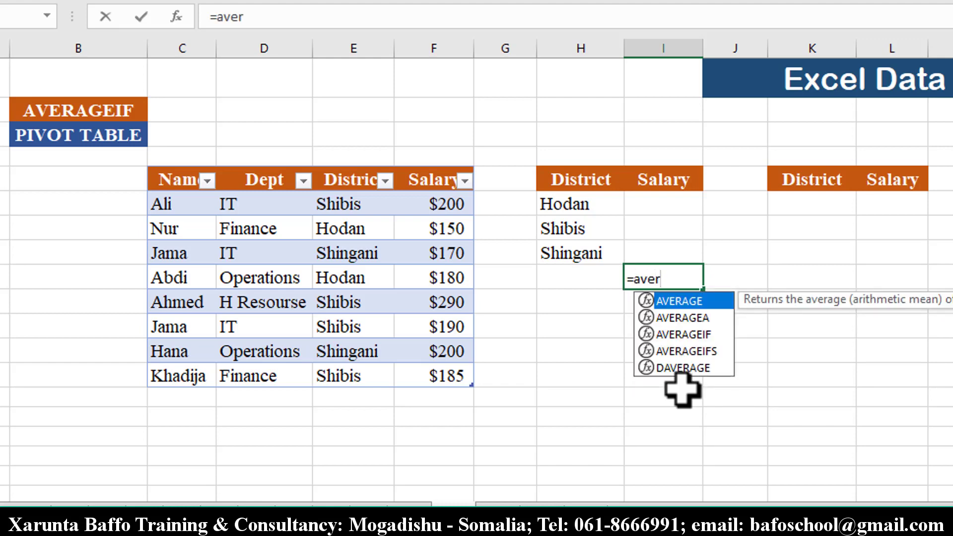
pyautogui.press('Tab')
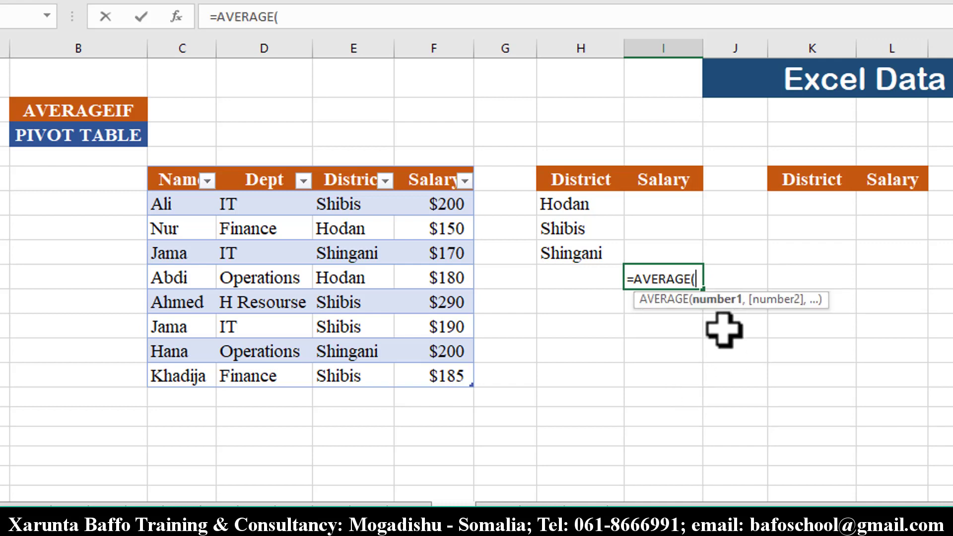
pyautogui.click(432, 159)
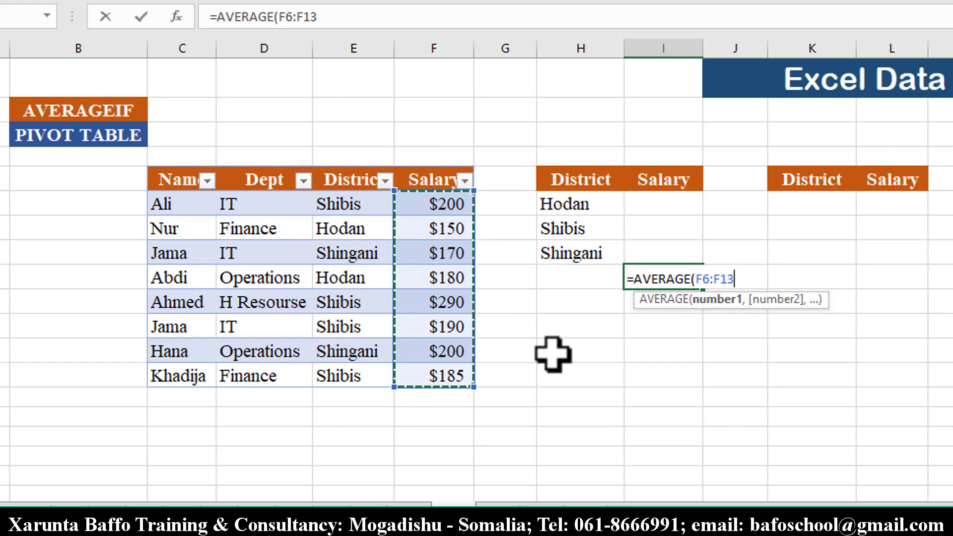
pyautogui.write(')')
pyautogui.press('Return')
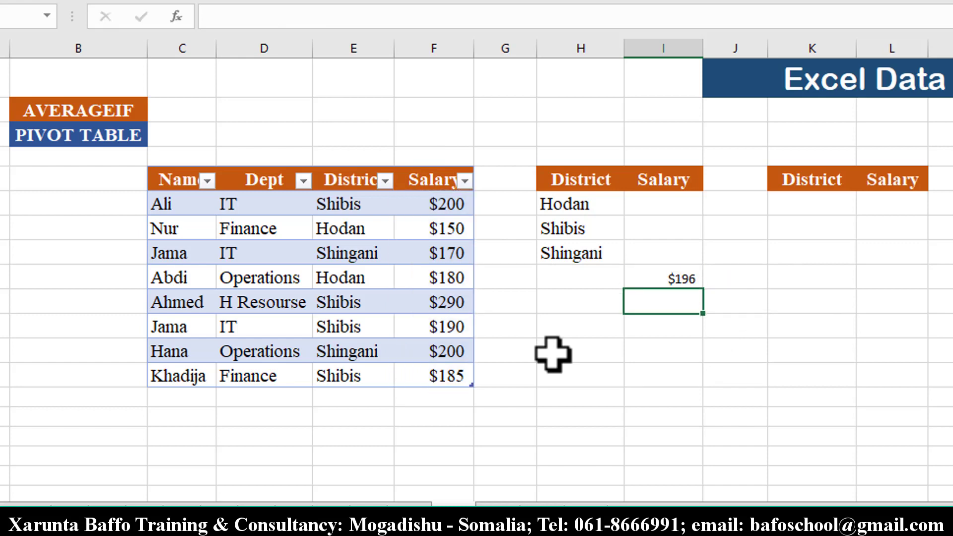
# Check the AVERAGE formula in I9 against the Salary column and the district list, and delete it from the cell
pyautogui.click(668, 281)
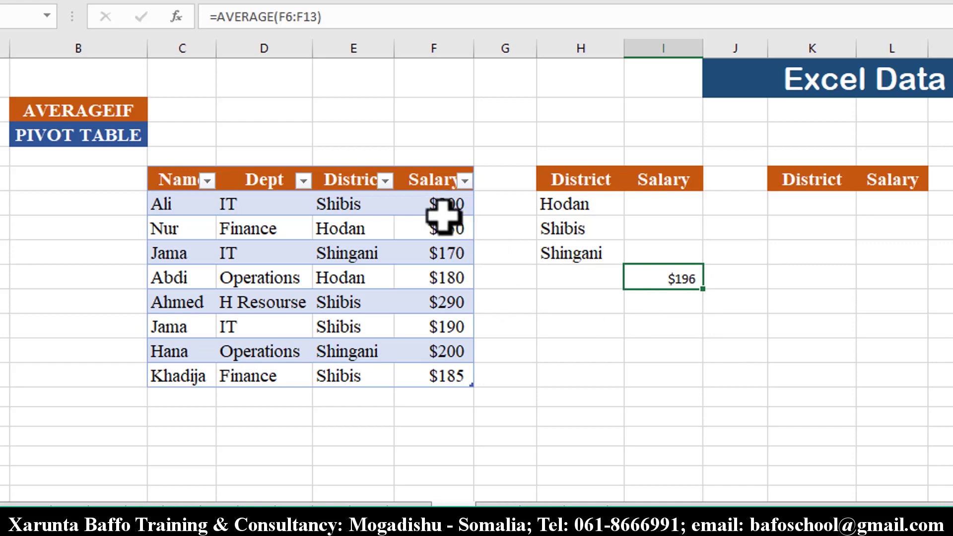
pyautogui.moveTo(448, 205); pyautogui.dragTo(449, 376)
pyautogui.click(666, 281)
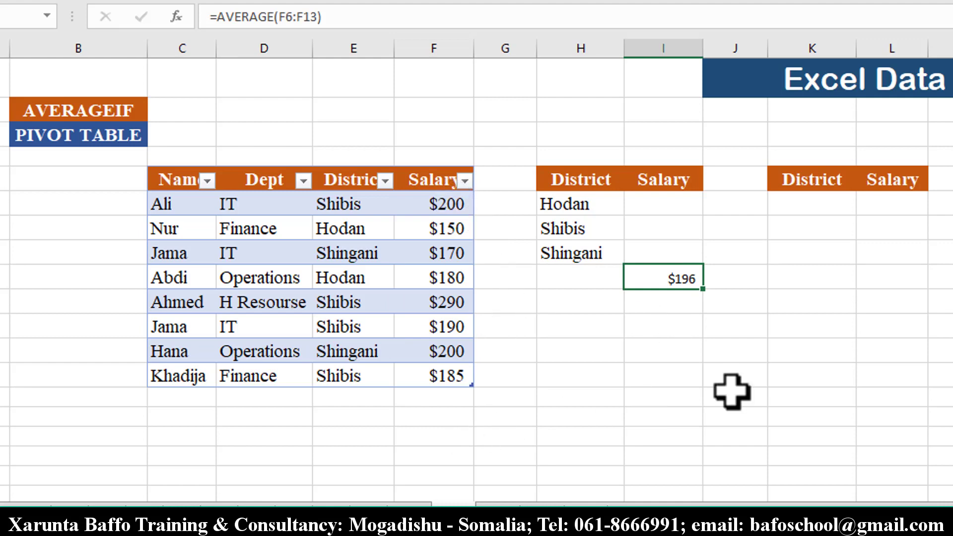
pyautogui.doubleClick(640, 279)
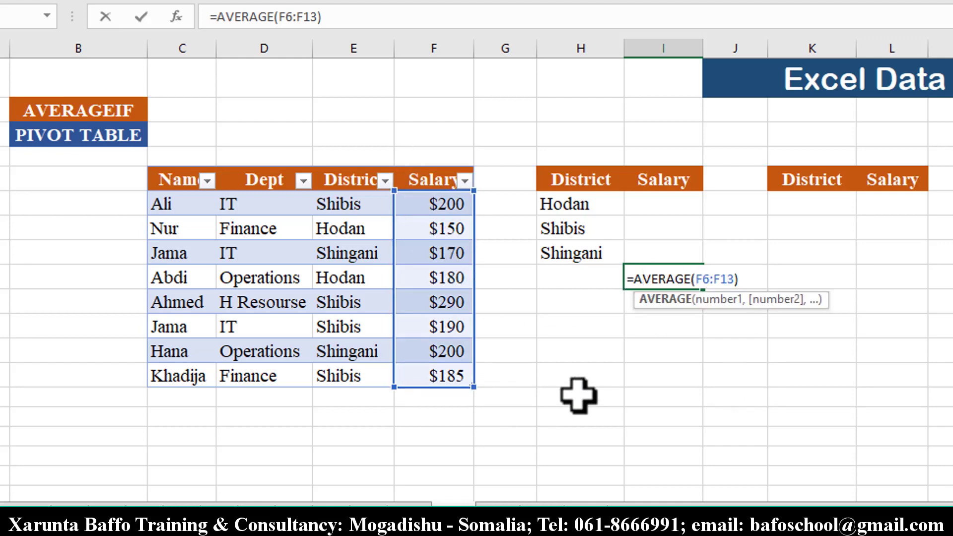
pyautogui.press('Escape')
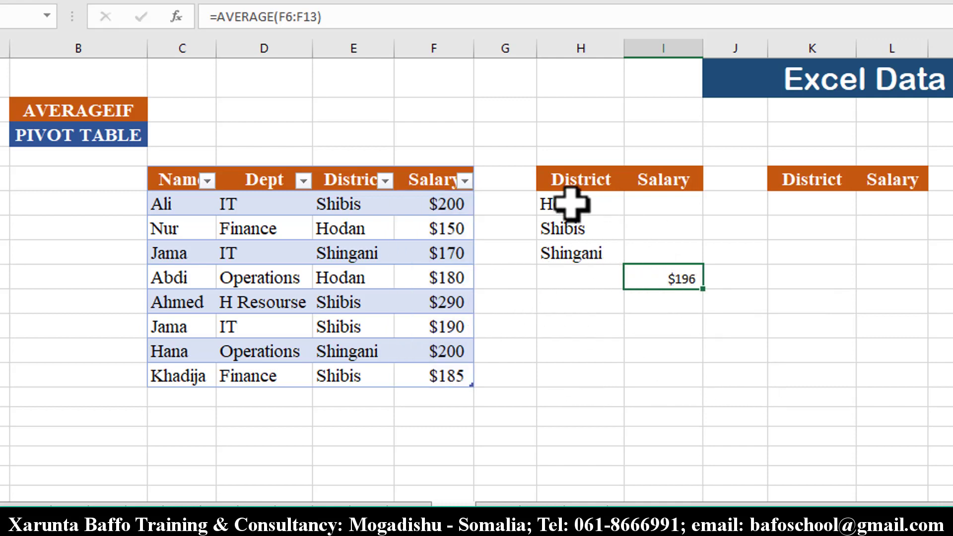
pyautogui.moveTo(571, 204); pyautogui.dragTo(570, 245)
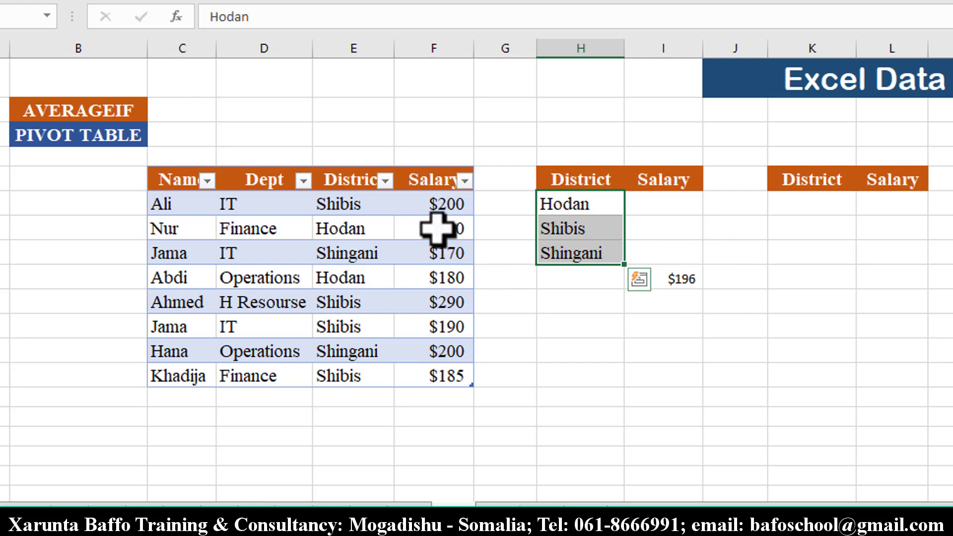
pyautogui.click(678, 280)
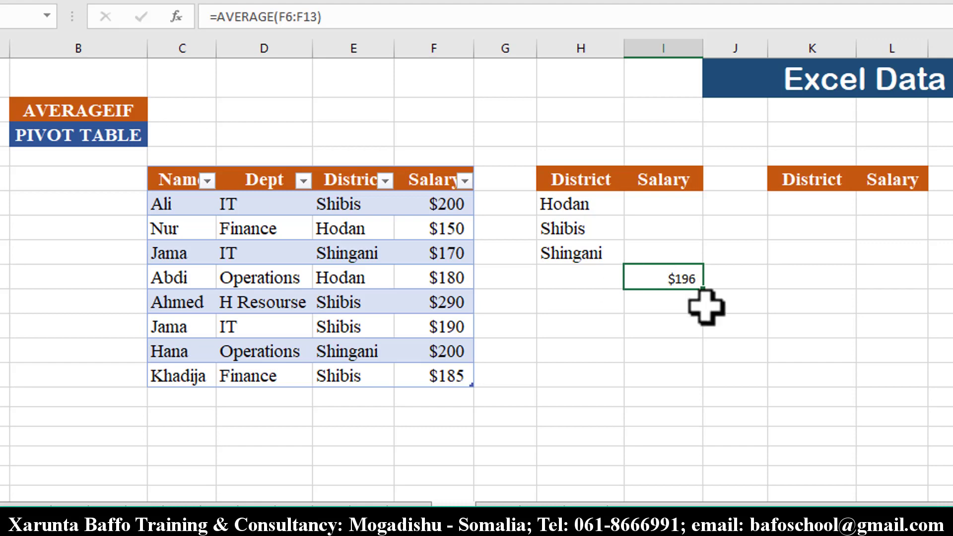
pyautogui.press('Delete')
# Start an AVERAGEIF formula in I6 for Hodan with the table's District values, $E$6:$E$13, as the absolute criteria range
pyautogui.click(665, 208)
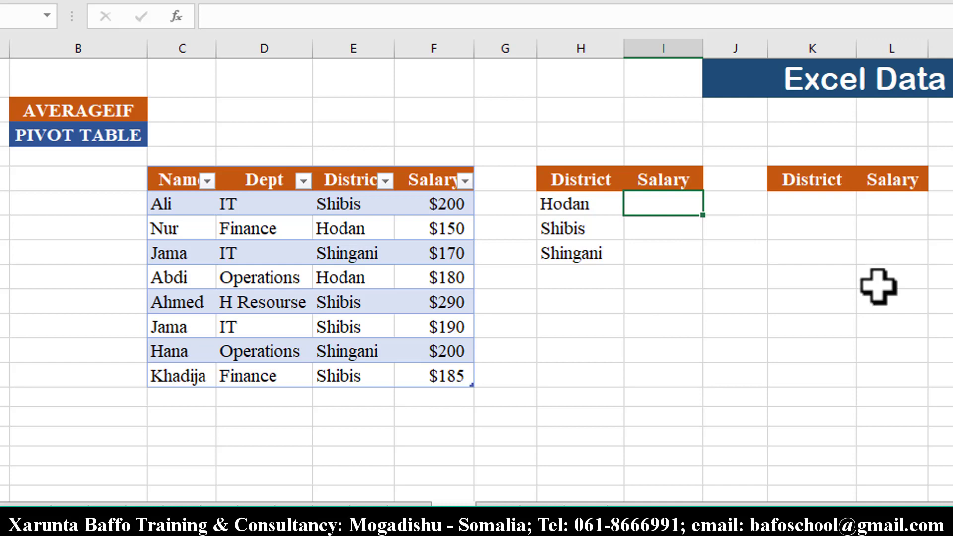
pyautogui.write('=')
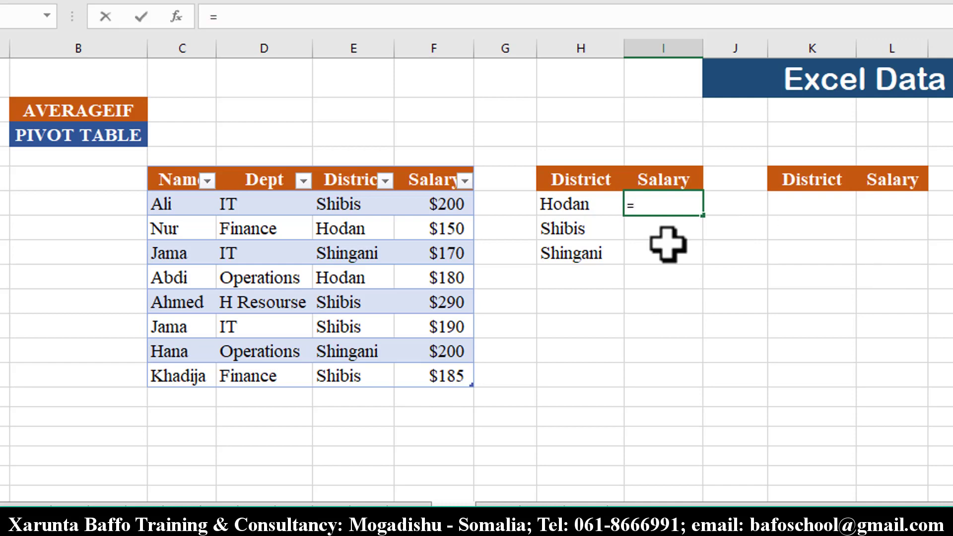
pyautogui.write('aver')
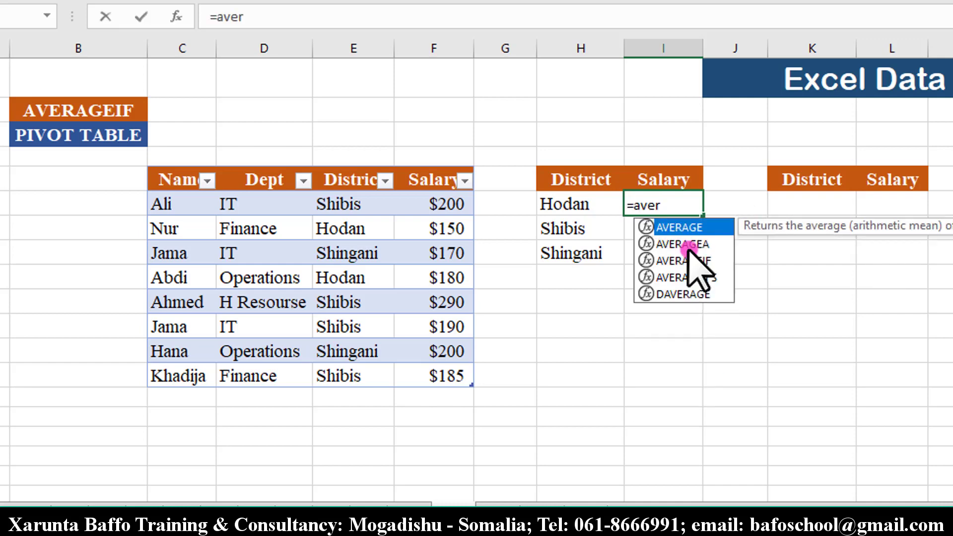
pyautogui.press('Tab')
pyautogui.press('Down')
pyautogui.press('Down')
pyautogui.press('Tab')
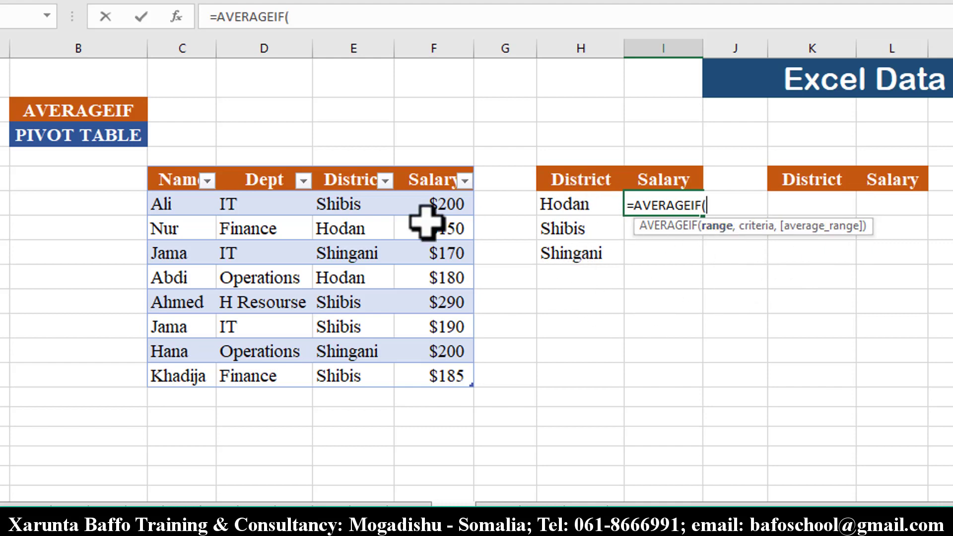
pyautogui.click(353, 160)
pyautogui.press('F4')
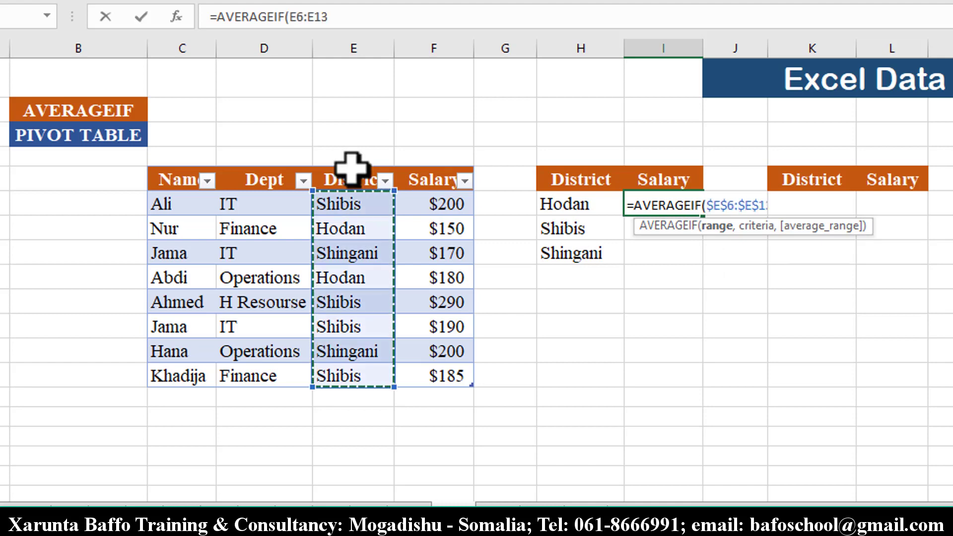
pyautogui.write(',')
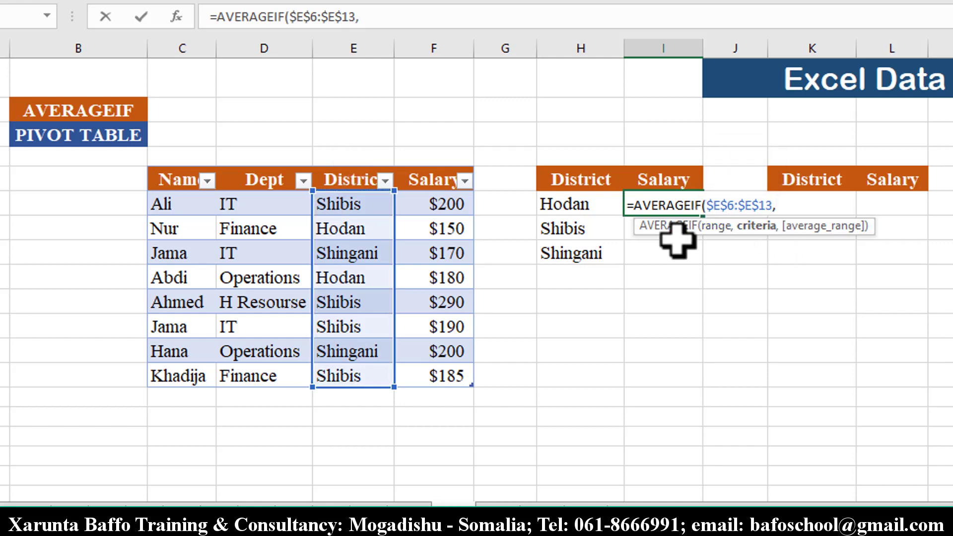
# Complete the AVERAGEIF formula with criterion H6 and absolute average range $F$6:$F$13, and fill it down to the Shingani row
pyautogui.click(578, 201)
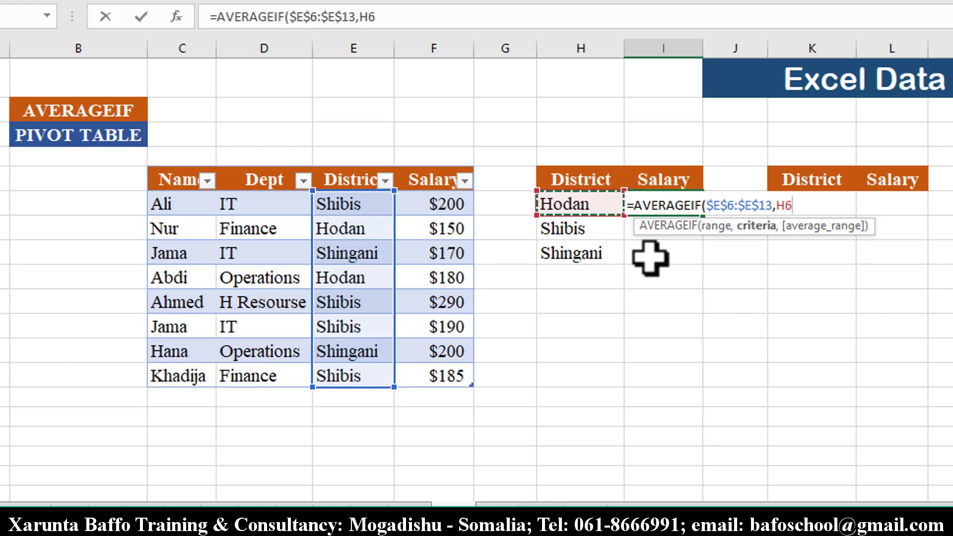
pyautogui.write(',')
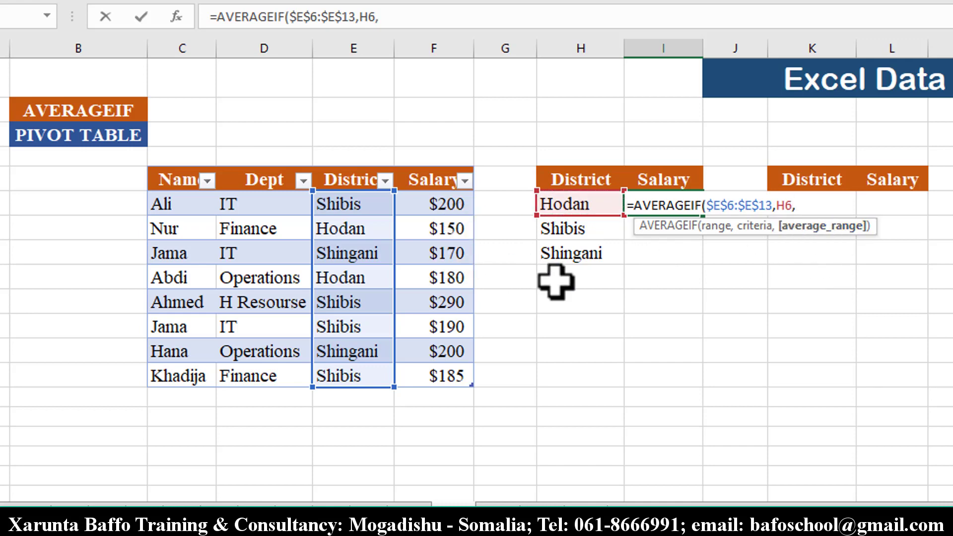
pyautogui.click(428, 157)
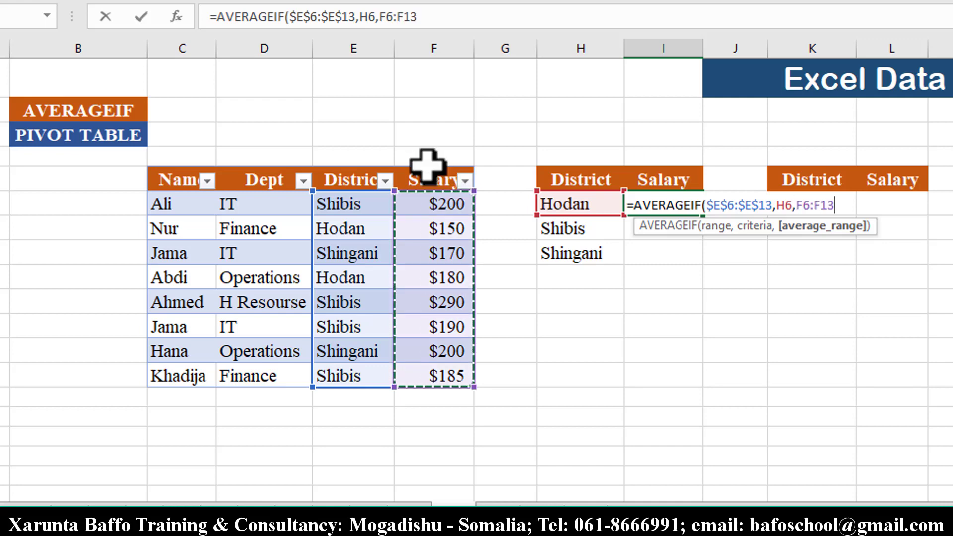
pyautogui.press('F4')
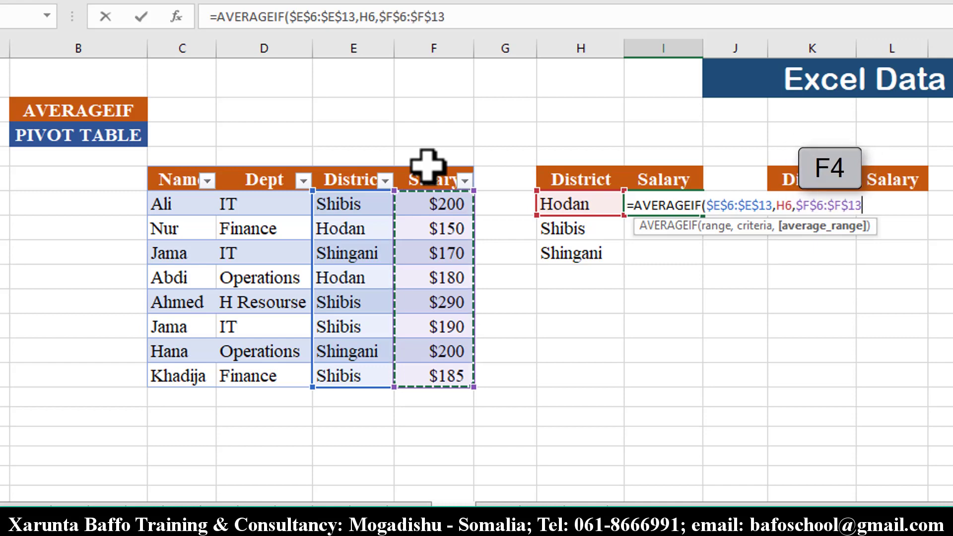
pyautogui.write(')')
pyautogui.hotkey('ctrl', 'Return')
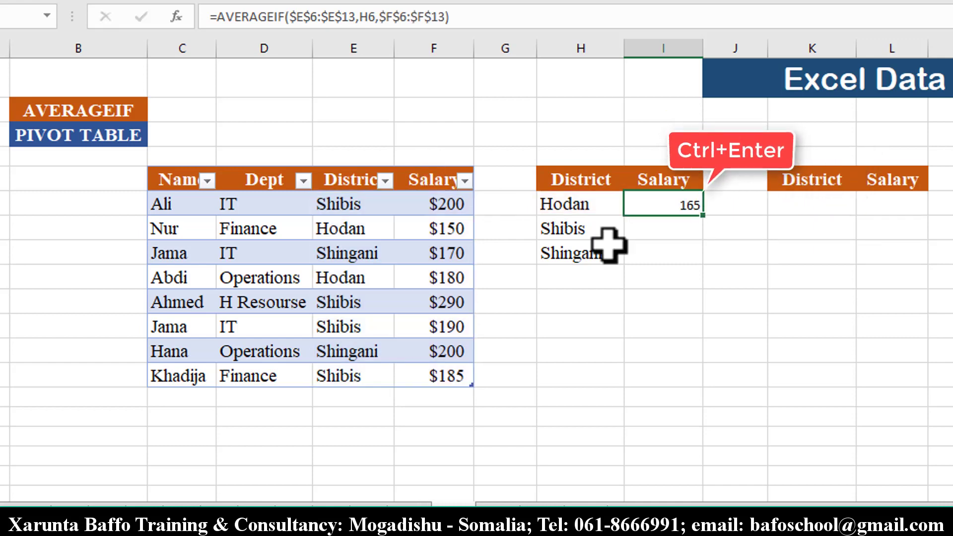
pyautogui.doubleClick(705, 214)
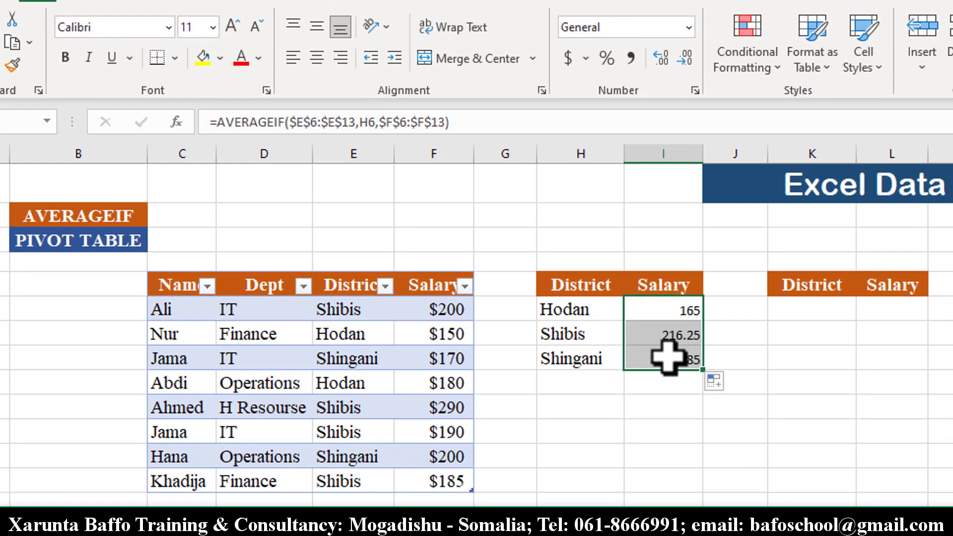
# Format the three average salaries in I6:I8 as Currency and enlarge their font size to 14
pyautogui.click(687, 26)
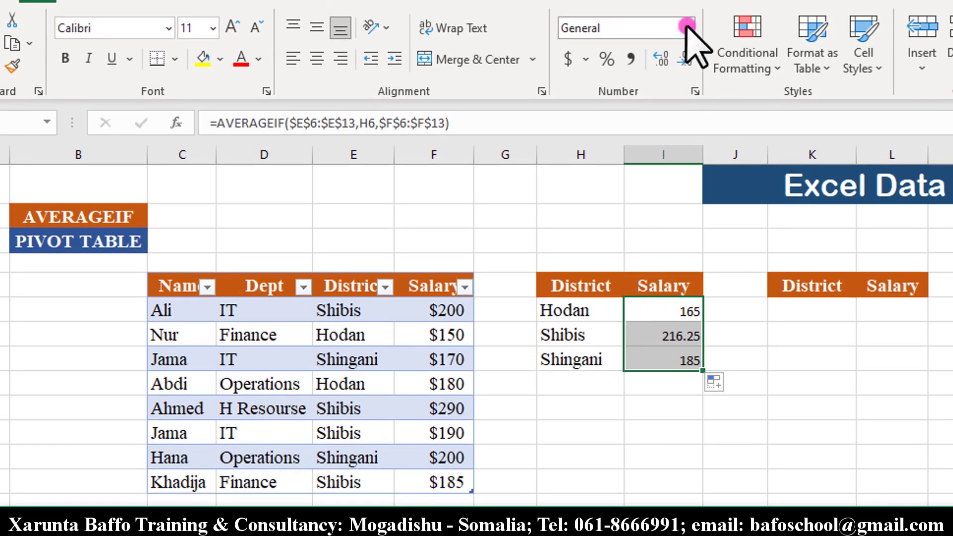
pyautogui.click(661, 162)
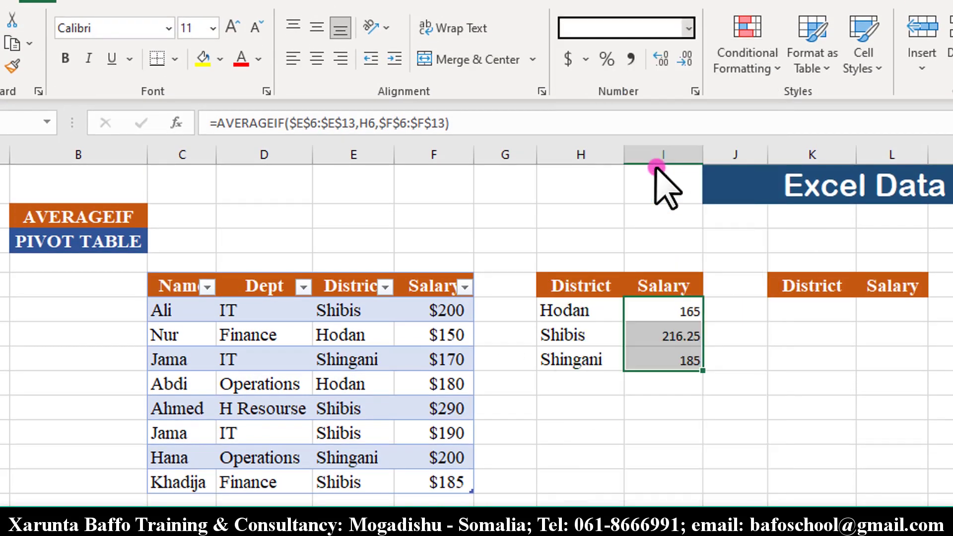
pyautogui.click(229, 28)
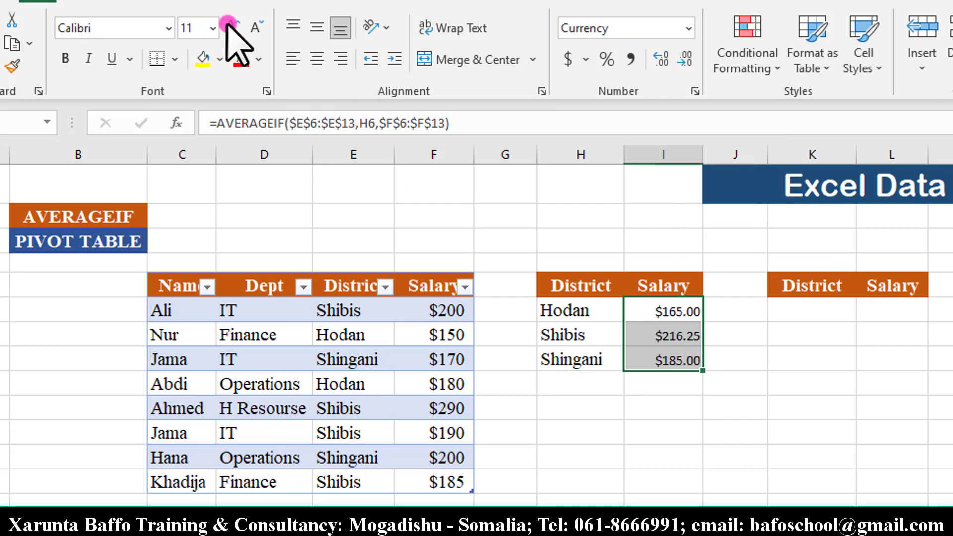
pyautogui.click(229, 27)
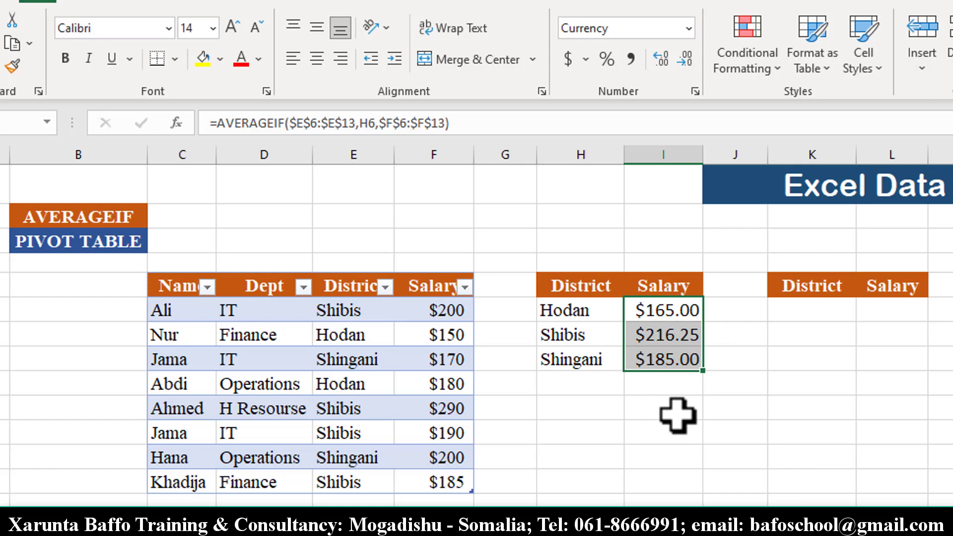
pyautogui.click(660, 308)
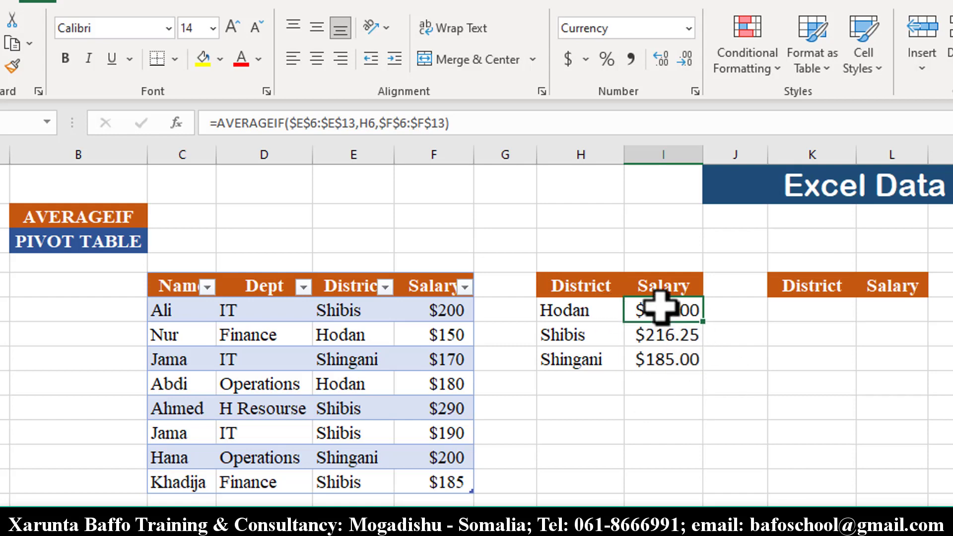
pyautogui.moveTo(599, 330); pyautogui.dragTo(661, 341)
pyautogui.moveTo(606, 362); pyautogui.dragTo(639, 359)
# Copy the District and Salary summary H5:I8 and paste it below, starting at cell H10
pyautogui.moveTo(588, 278); pyautogui.dragTo(677, 357)
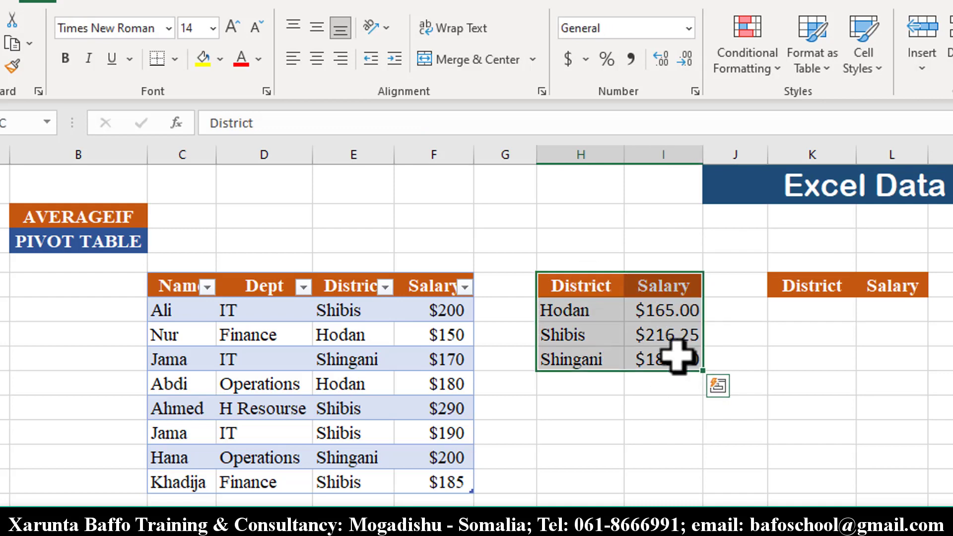
pyautogui.hotkey('ctrl', 'c')
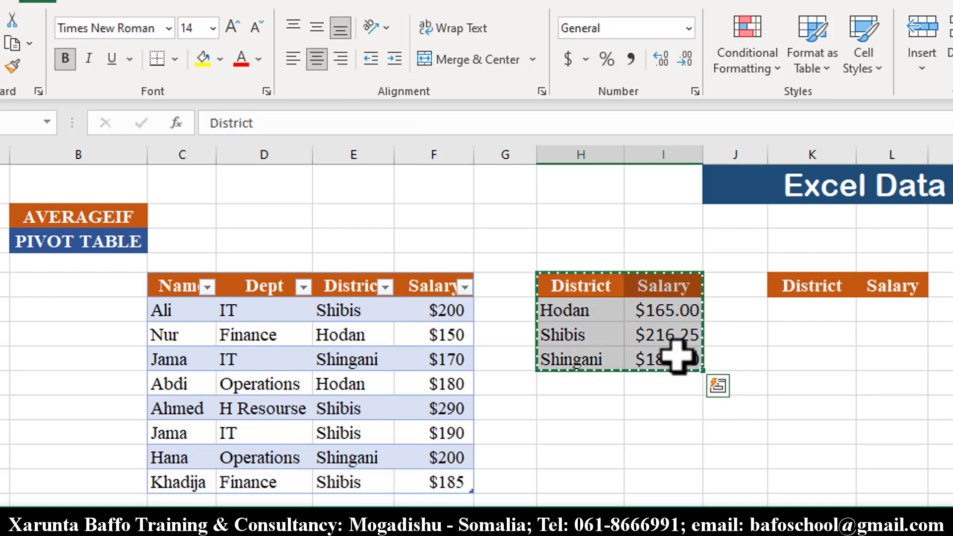
pyautogui.click(581, 413)
pyautogui.hotkey('ctrl', 'v')
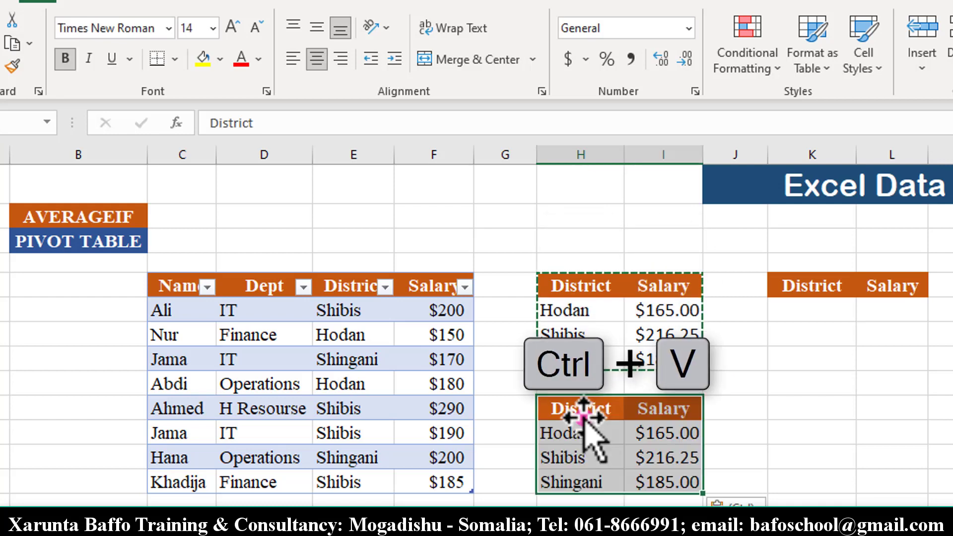
# Clear the three average salaries in I11:I13 of the copied District and Salary summary
pyautogui.click(683, 436)
pyautogui.doubleClick(684, 435)
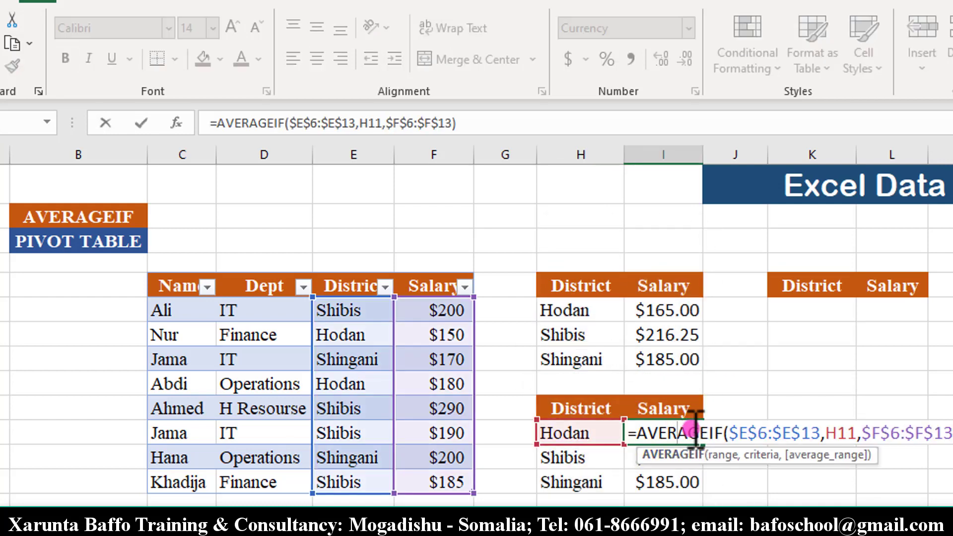
pyautogui.press('Escape')
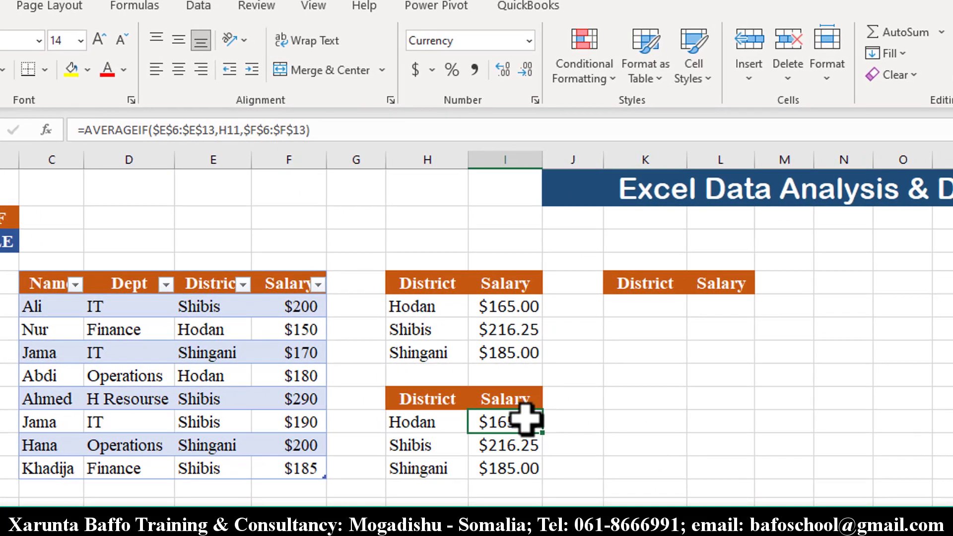
pyautogui.moveTo(526, 419); pyautogui.dragTo(521, 472)
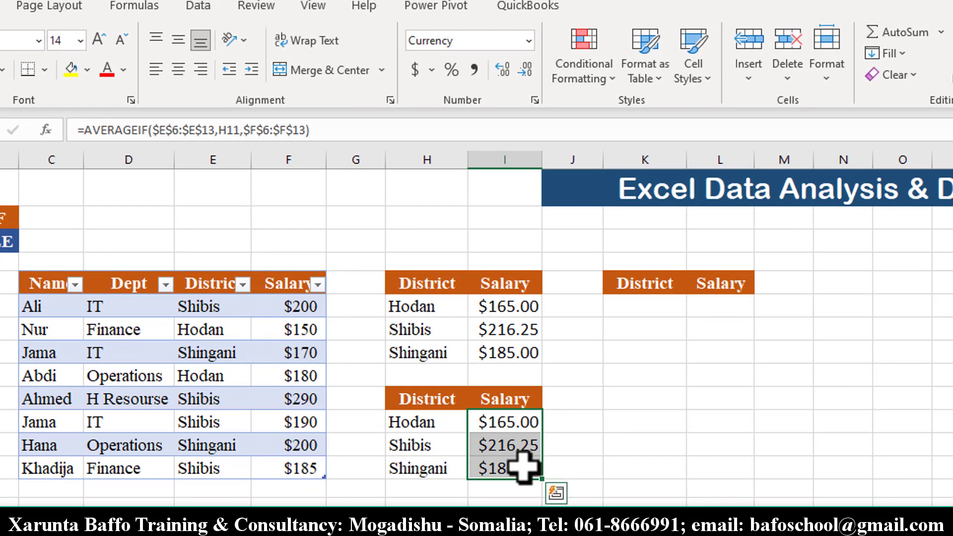
pyautogui.press('Delete')
# Clear all contents and formatting from K4:M7, including the unused District and Salary headers
pyautogui.moveTo(620, 261); pyautogui.dragTo(772, 328)
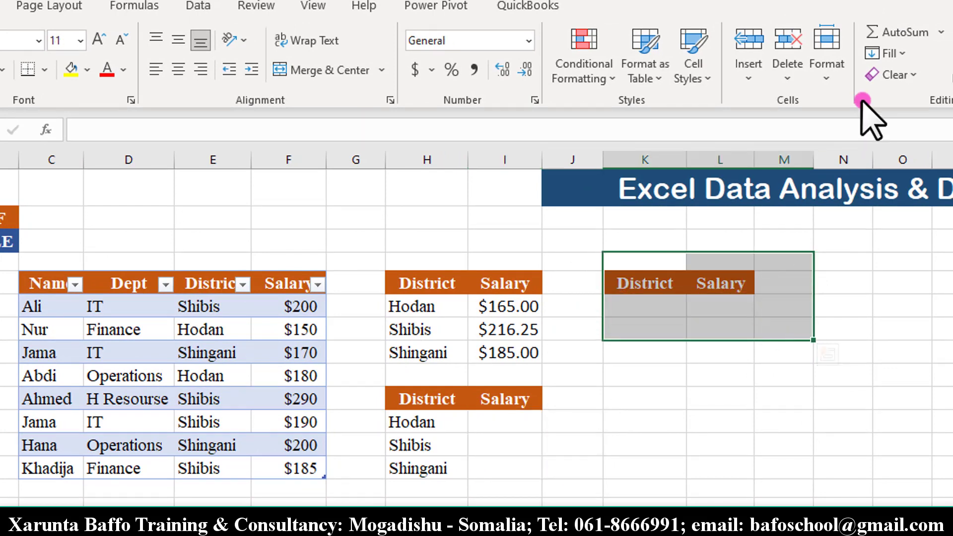
pyautogui.click(898, 74)
pyautogui.click(911, 99)
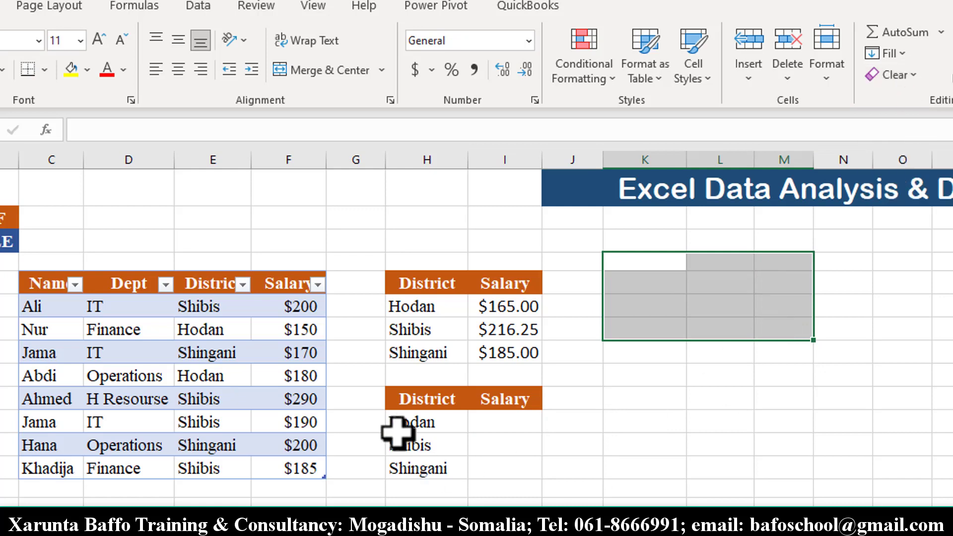
# Start an AVERAGEIF formula in I11 for Hodan with the table's District values, E6:E13, as the criteria range
pyautogui.click(524, 430)
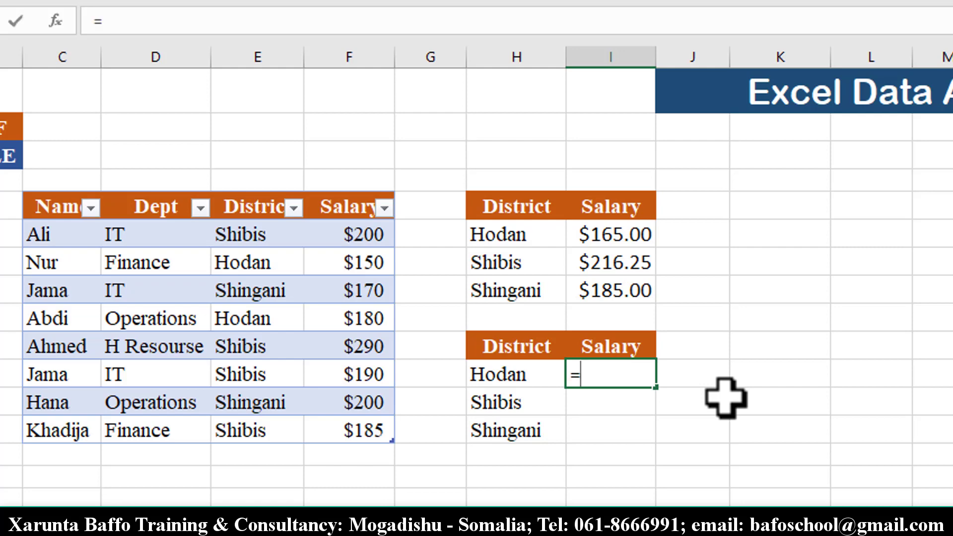
pyautogui.write('aver')
pyautogui.press('Down')
pyautogui.press('Down')
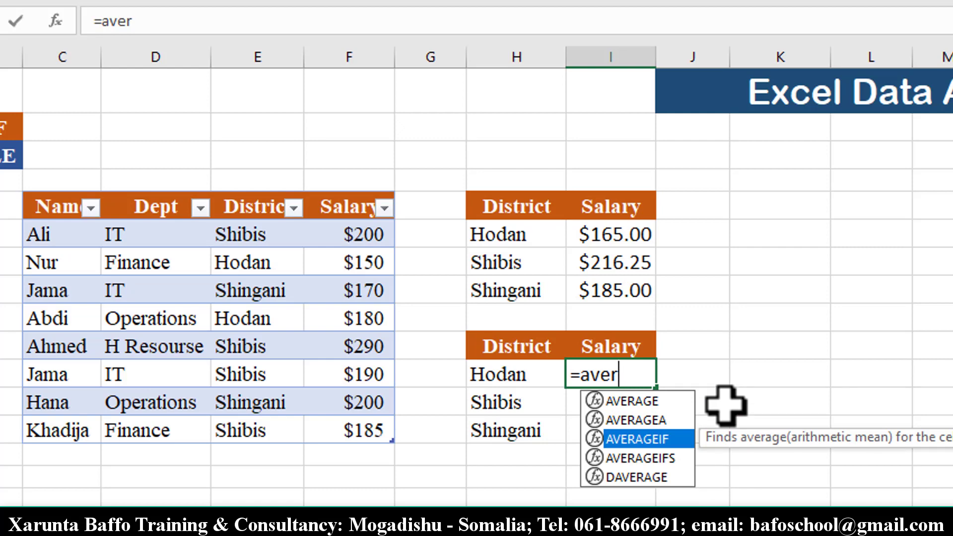
pyautogui.press('Tab')
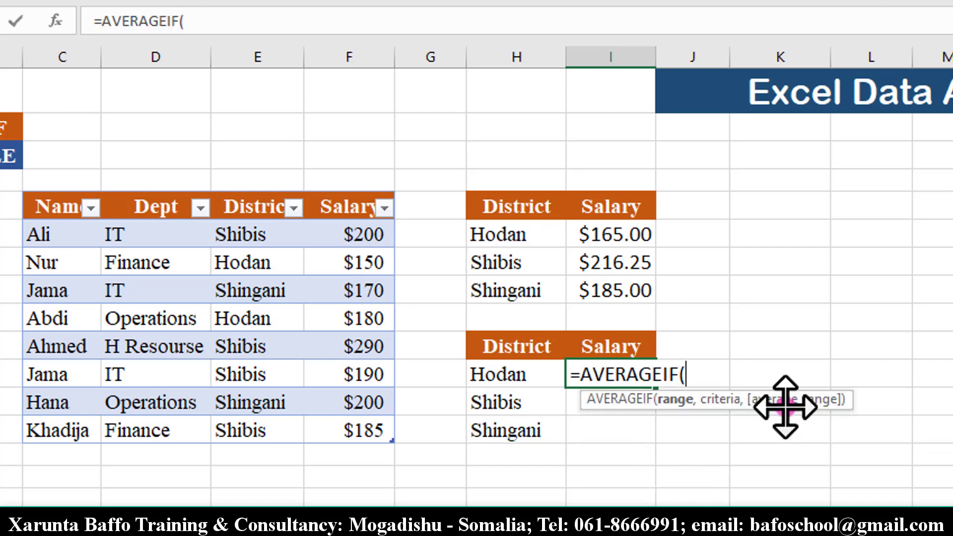
pyautogui.click(251, 183)
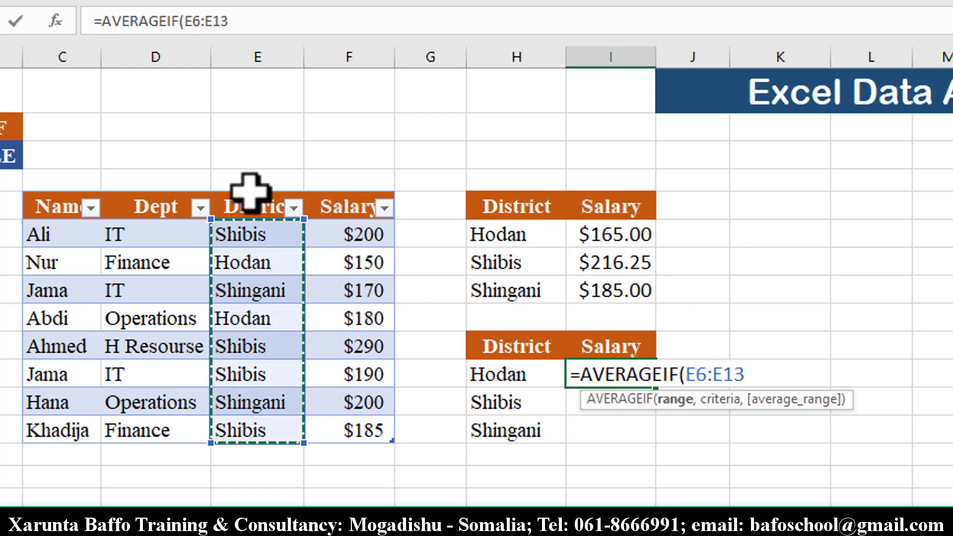
pyautogui.write(',')
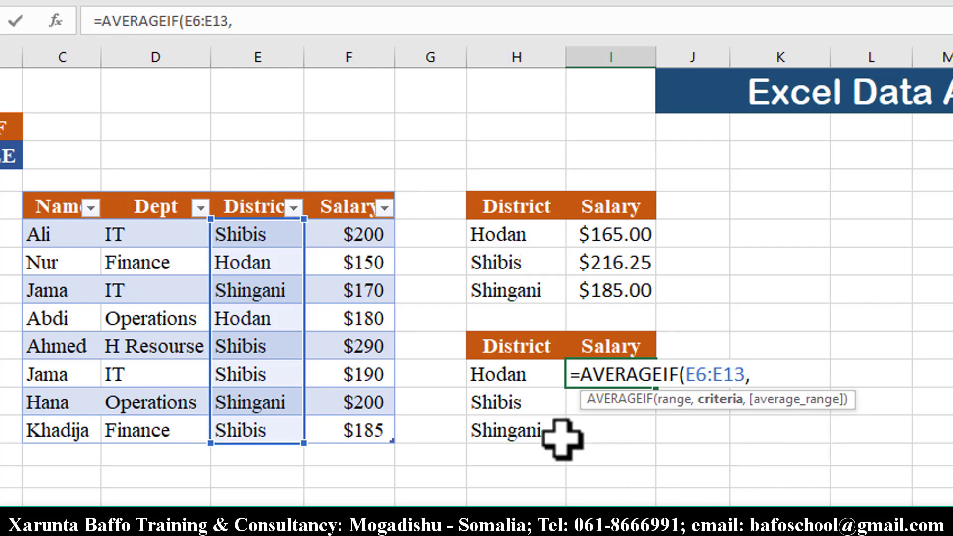
# Complete the AVERAGEIF formula with all three districts, H11:H13, as criteria and F6:F13 as the average range, and enter it
pyautogui.click(533, 376)
pyautogui.moveTo(534, 376); pyautogui.dragTo(534, 428)
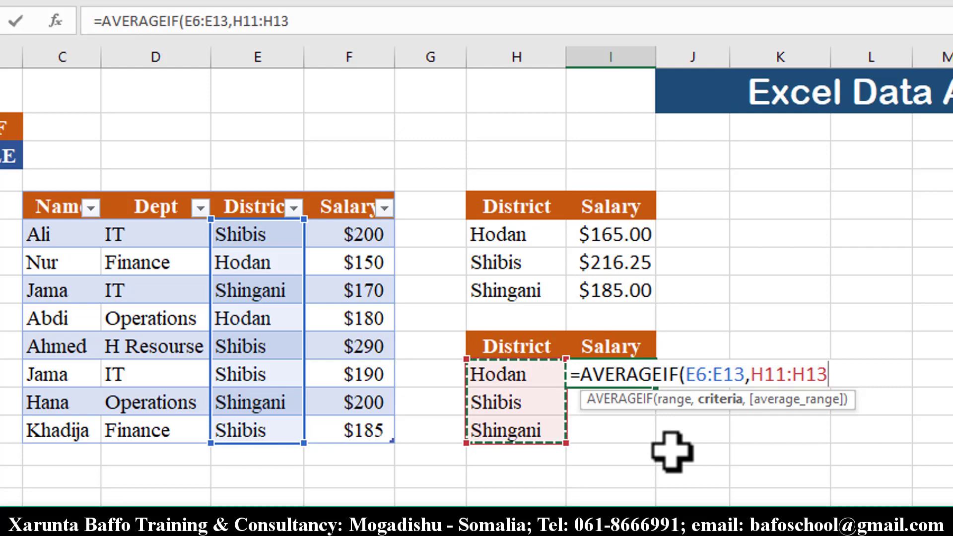
pyautogui.write(',')
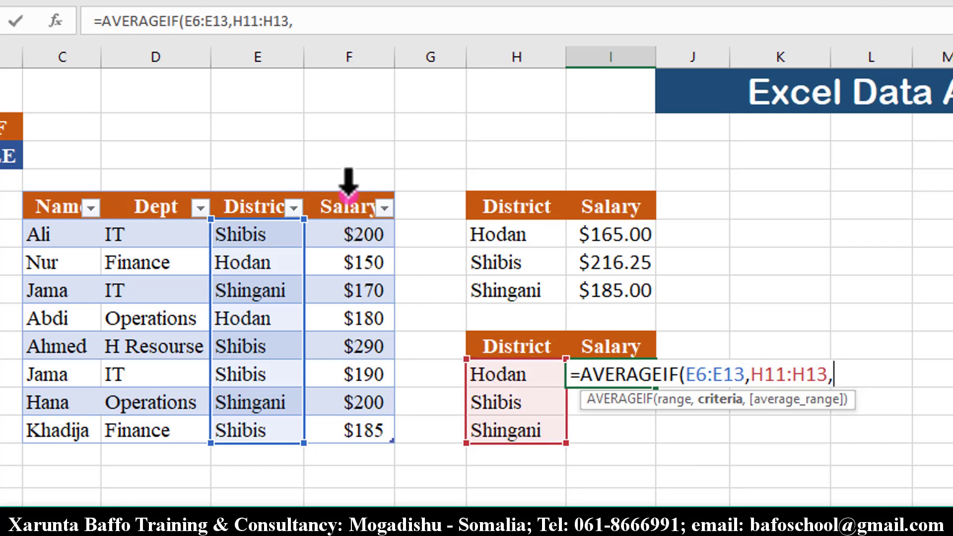
pyautogui.click(349, 193)
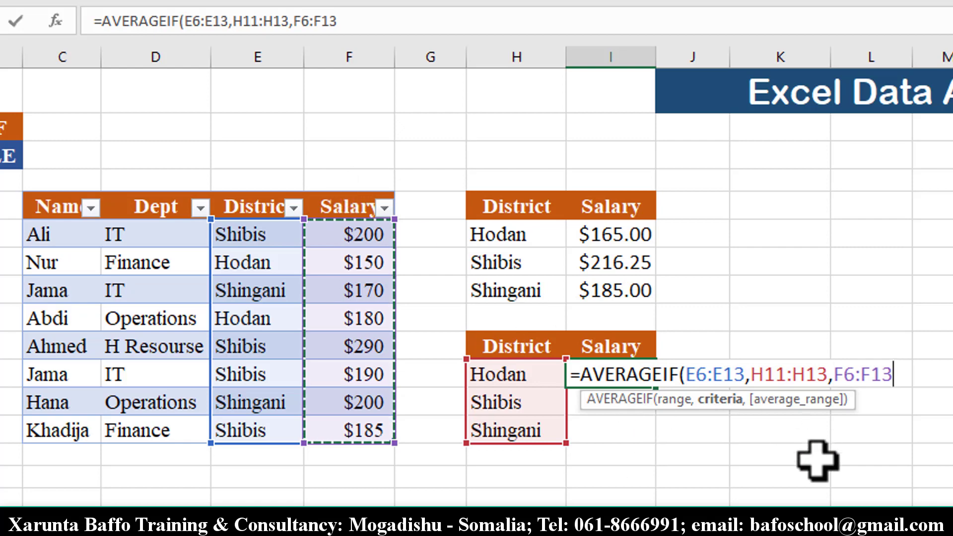
pyautogui.write(')')
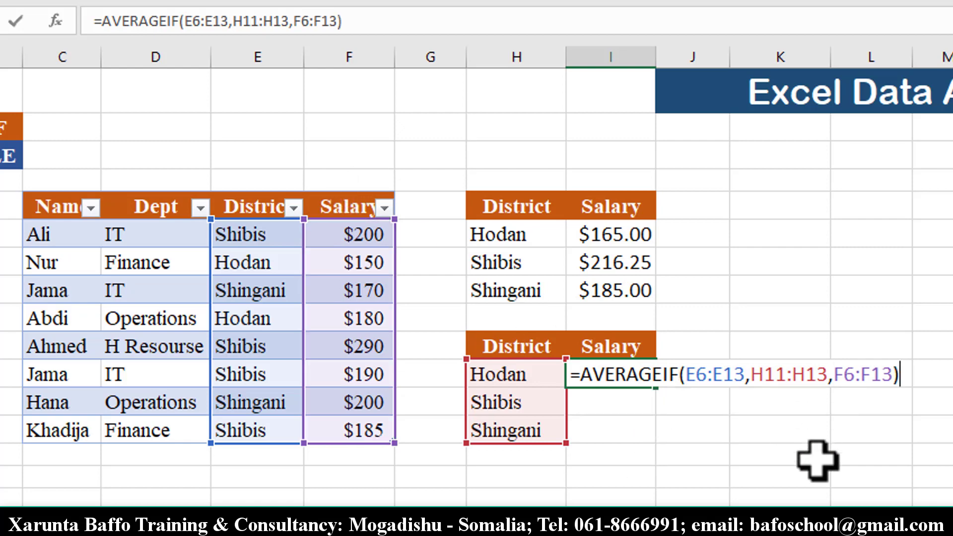
pyautogui.press('Return')
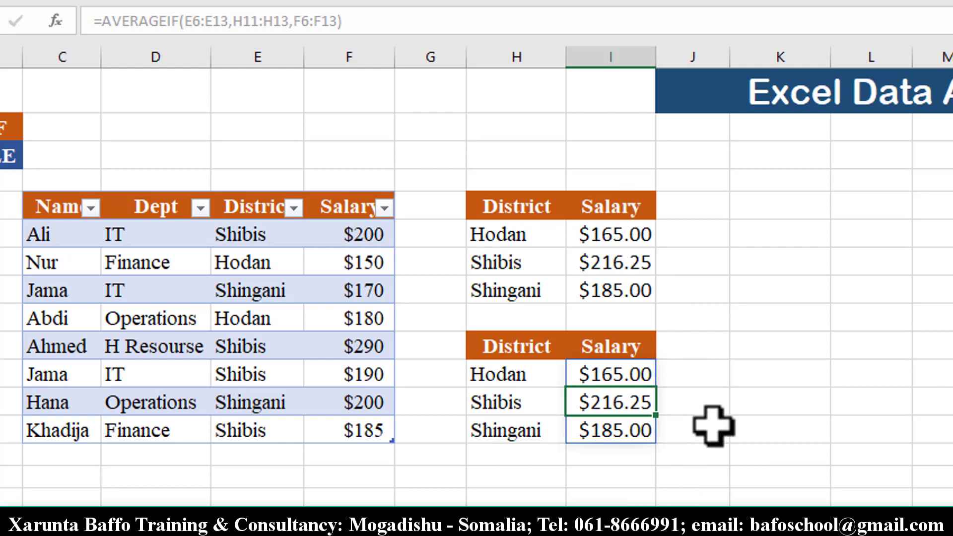
# Compare the AVERAGEIF formulas in I6 and I11 without changing them
pyautogui.doubleClick(615, 234)
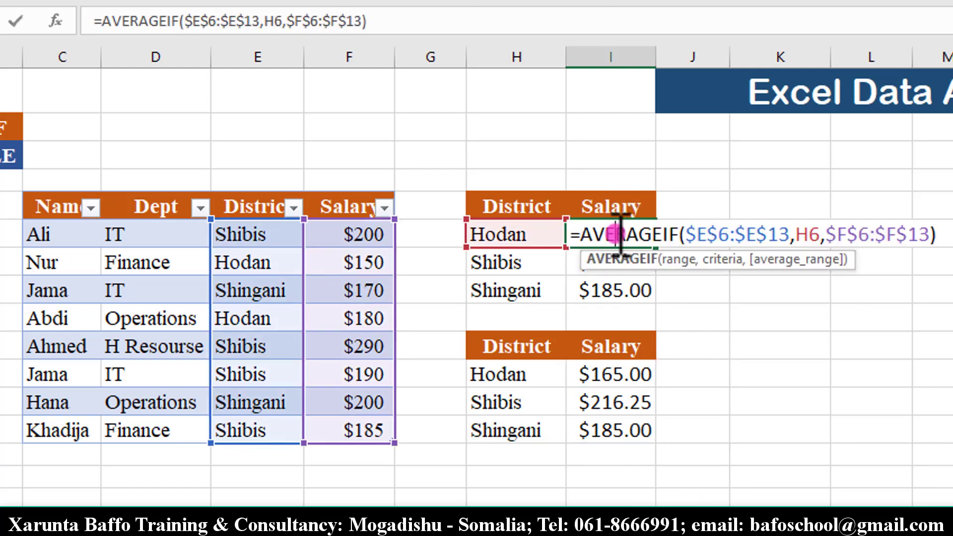
pyautogui.press('Escape')
pyautogui.doubleClick(615, 374)
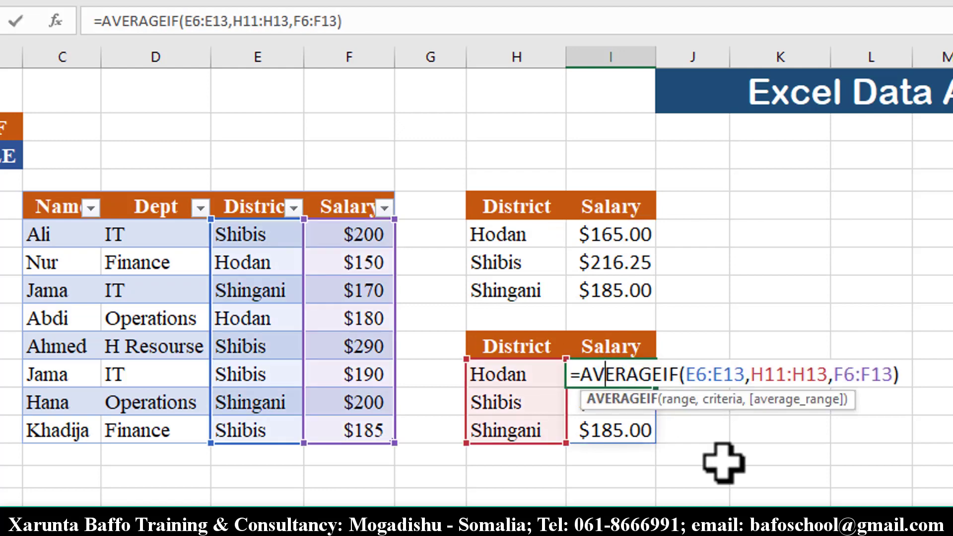
pyautogui.press('Escape')
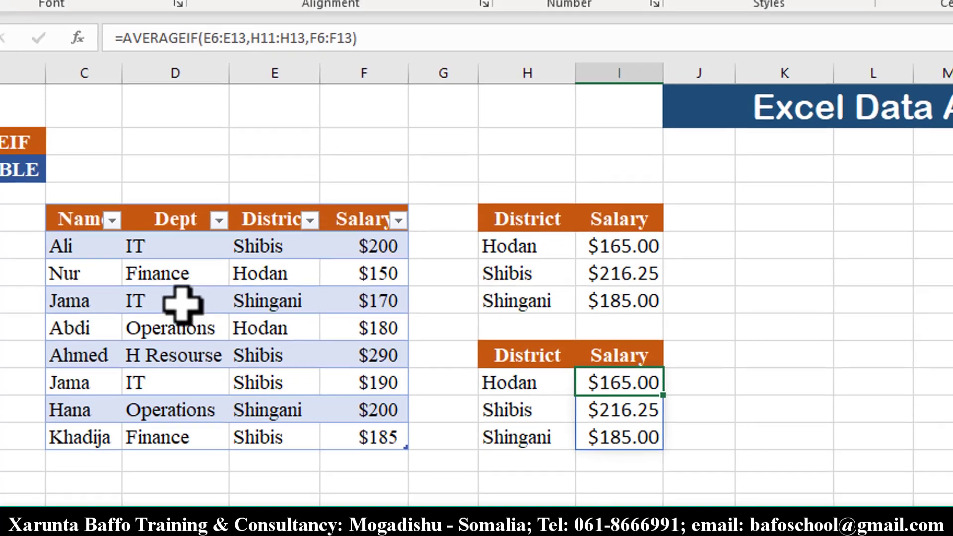
# Insert a PivotTable from the employee table, Table5, on the existing worksheet at cell K5
pyautogui.click(182, 303)
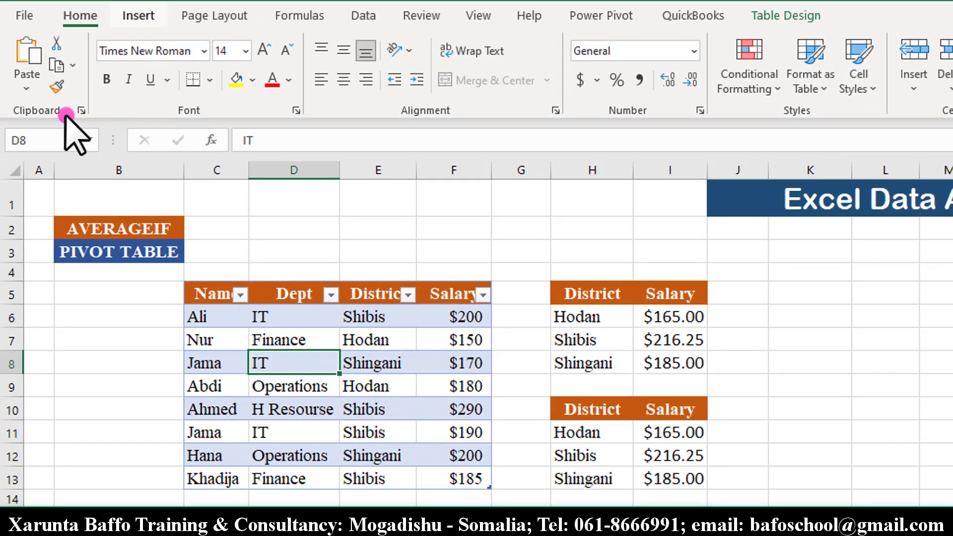
pyautogui.click(35, 49)
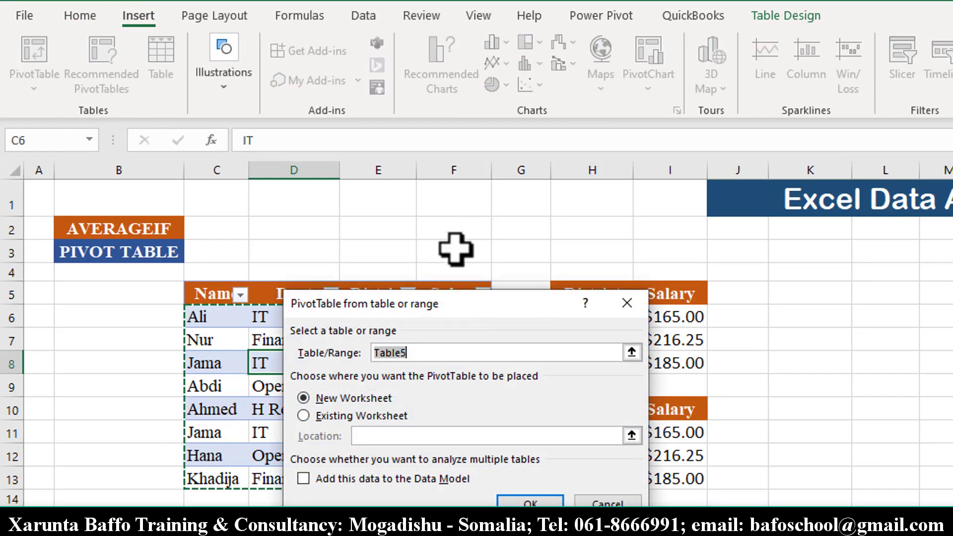
pyautogui.moveTo(466, 304); pyautogui.dragTo(446, 280)
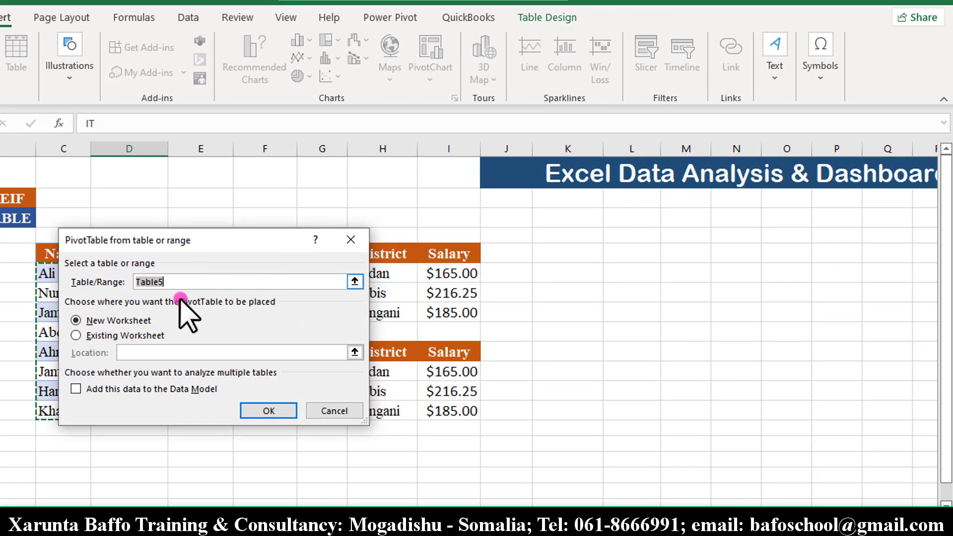
pyautogui.click(101, 337)
pyautogui.click(139, 354)
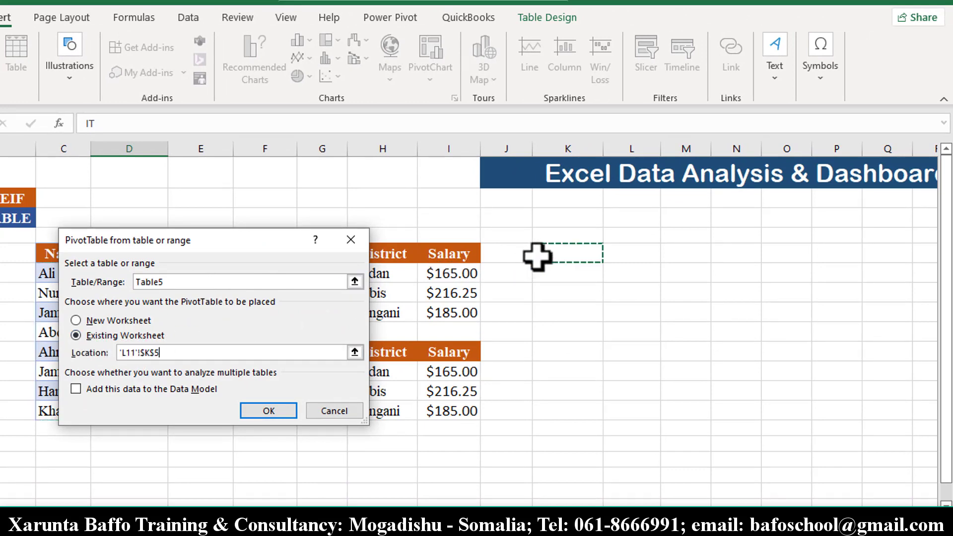
pyautogui.click(251, 411)
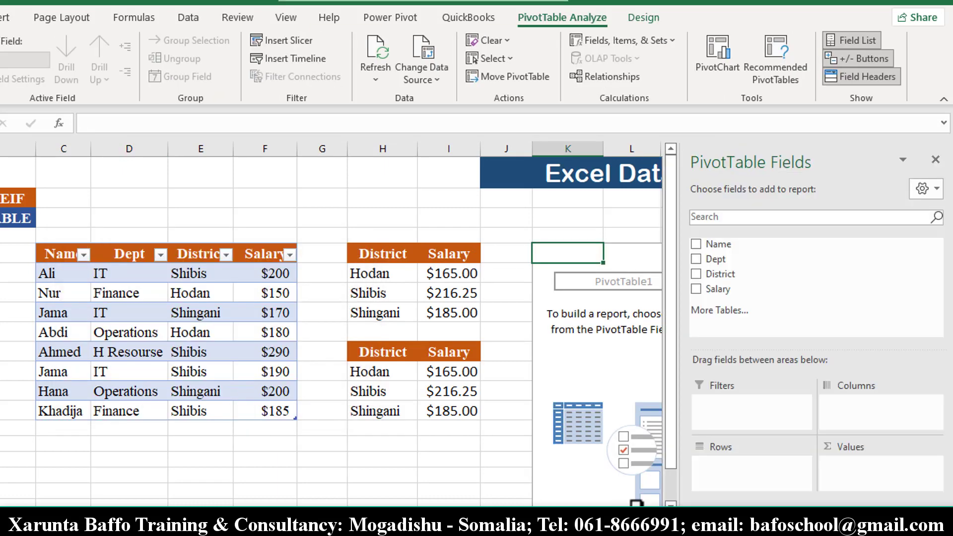
# Add District to the pivot table's Rows and Salary to its Values
pyautogui.hscroll(3, 331, 323)
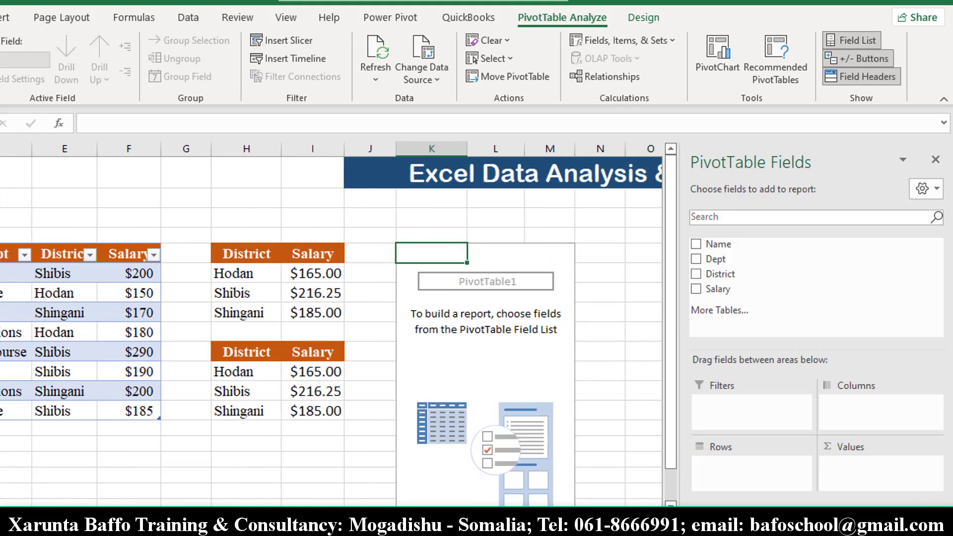
pyautogui.hscroll(-3, 442, 493)
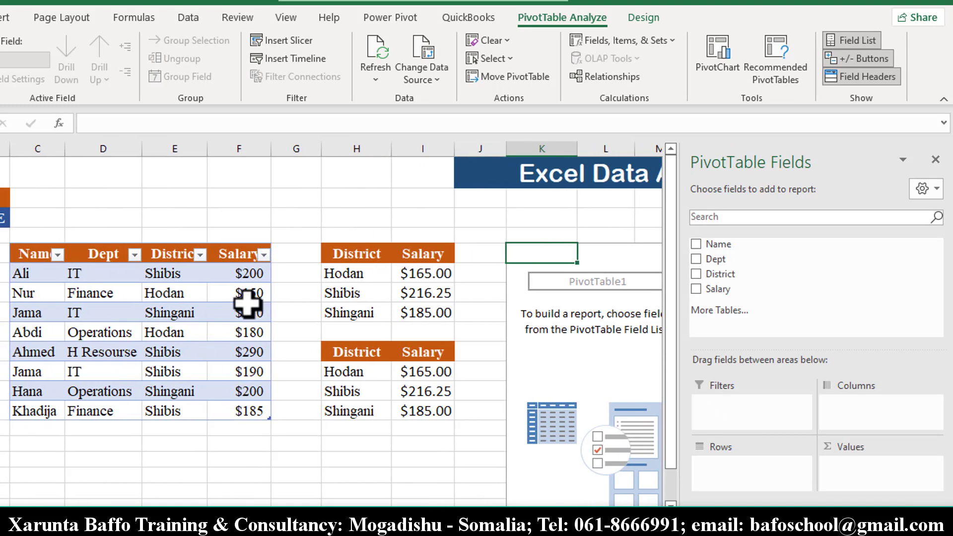
pyautogui.moveTo(734, 272); pyautogui.dragTo(742, 477)
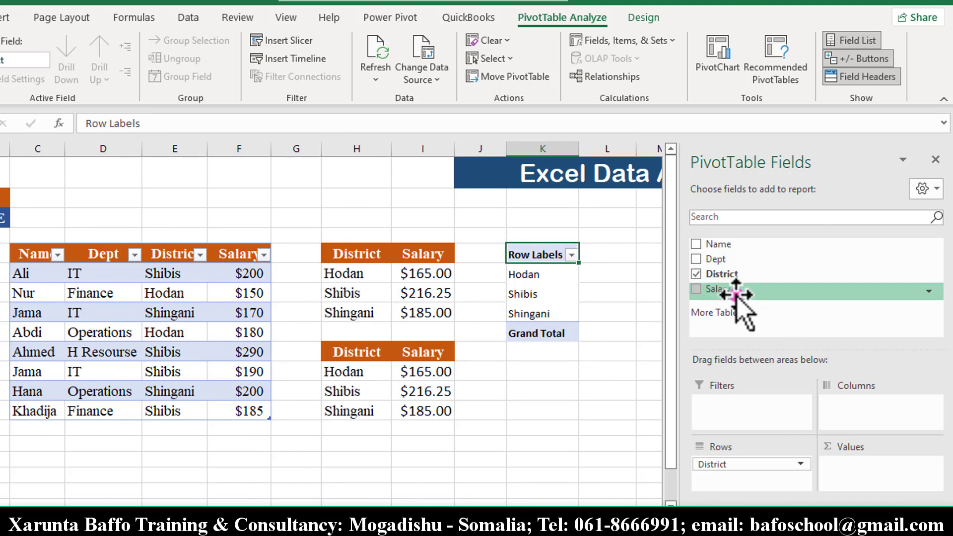
pyautogui.moveTo(741, 294); pyautogui.dragTo(874, 486)
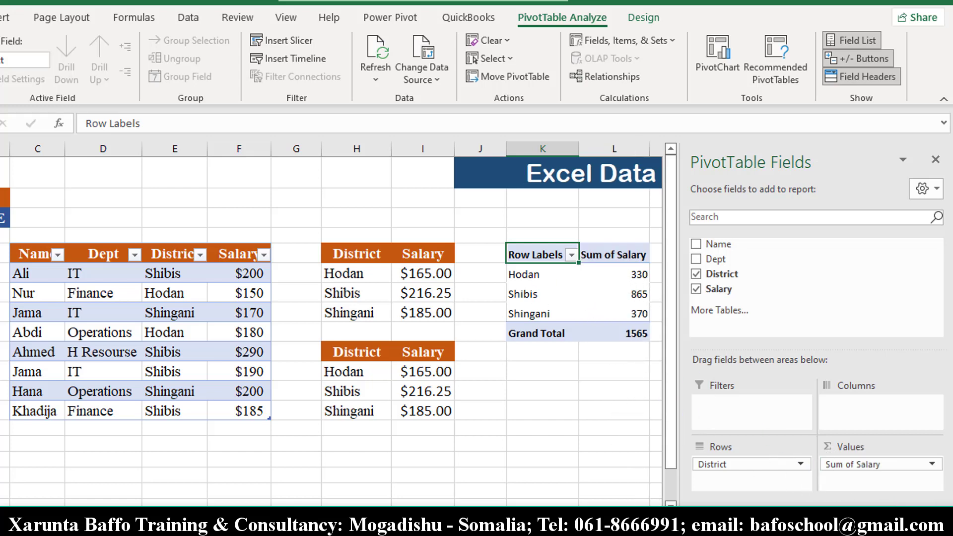
# Change the pivot table's report layout to show District as the row header, and close the PivotTable field list
pyautogui.click(644, 17)
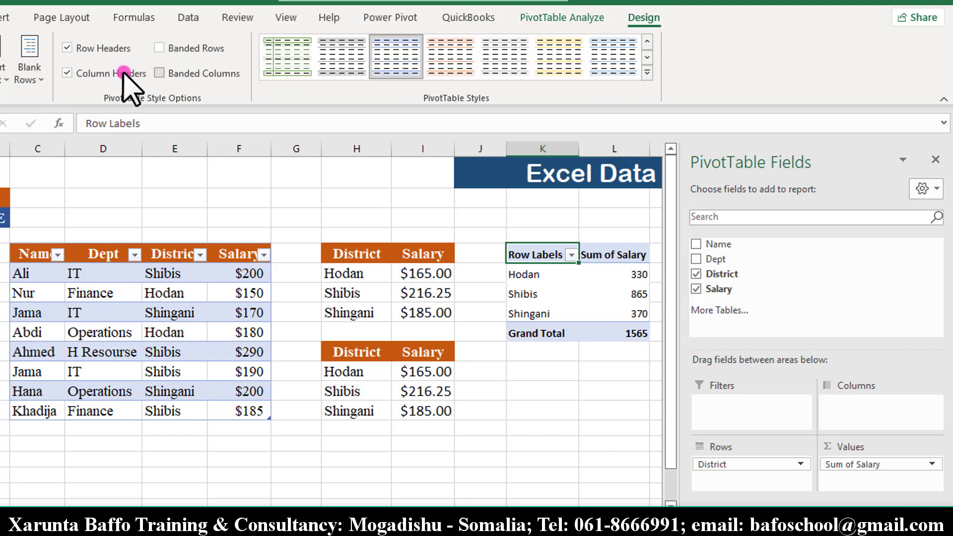
pyautogui.click(4, 72)
pyautogui.click(28, 185)
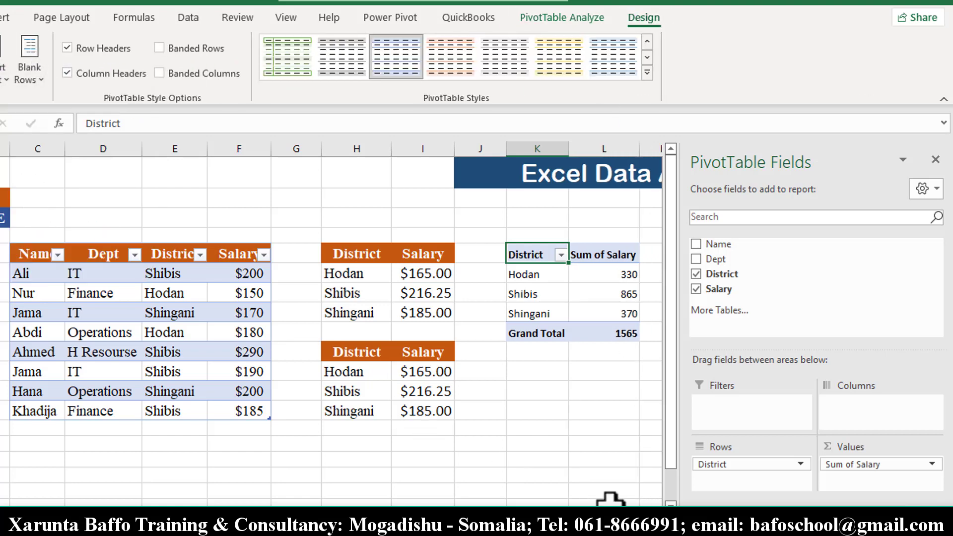
pyautogui.click(935, 159)
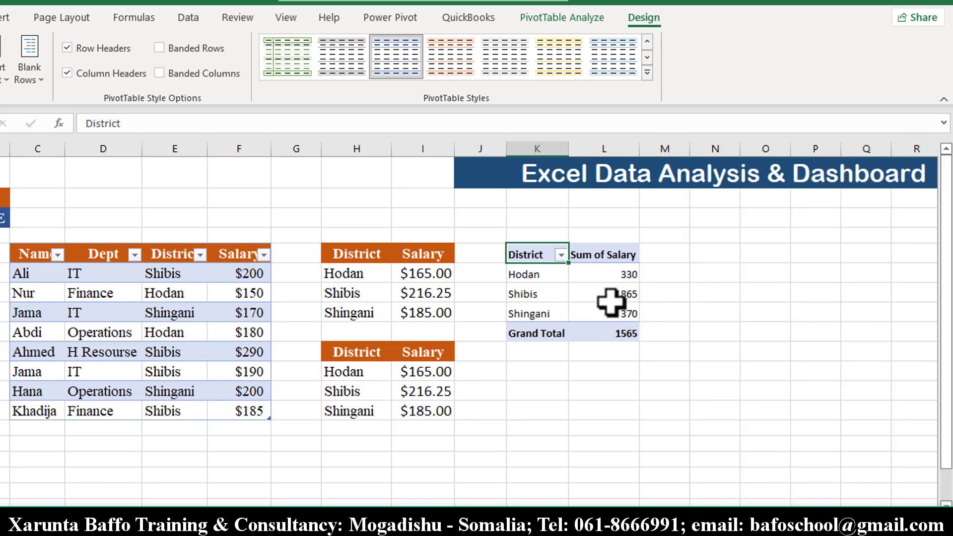
# Summarize the pivot table's Salary values by Average instead of Sum
pyautogui.click(597, 274)
pyautogui.rightClick(597, 273)
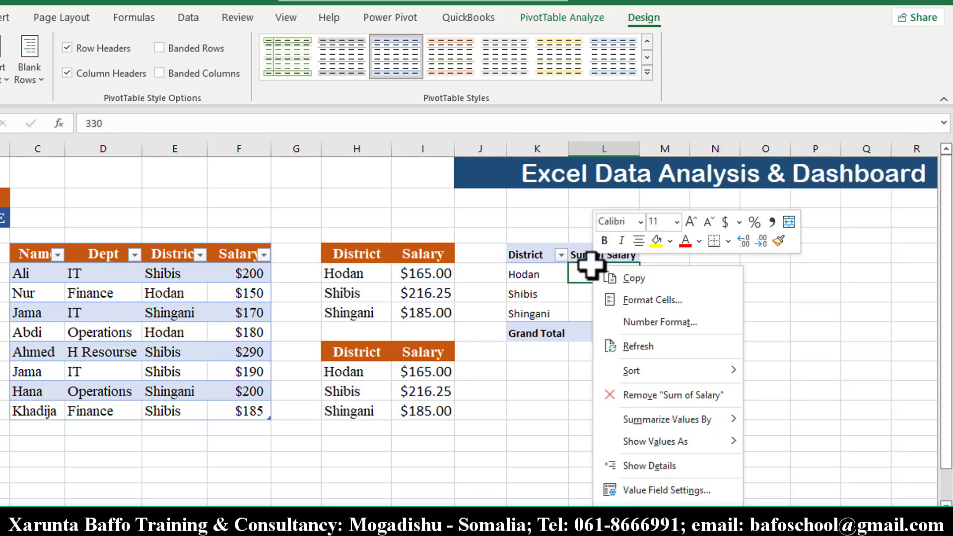
pyautogui.click(687, 420)
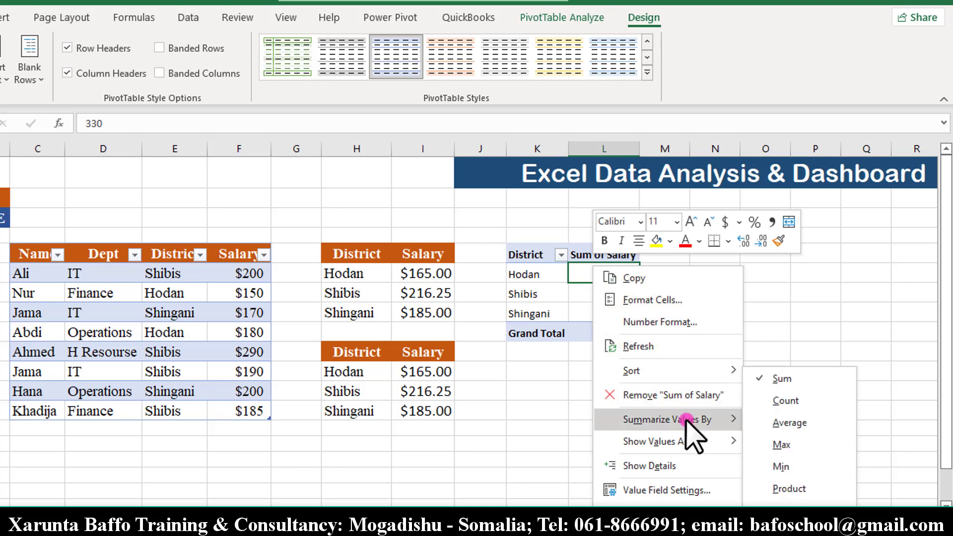
pyautogui.click(793, 423)
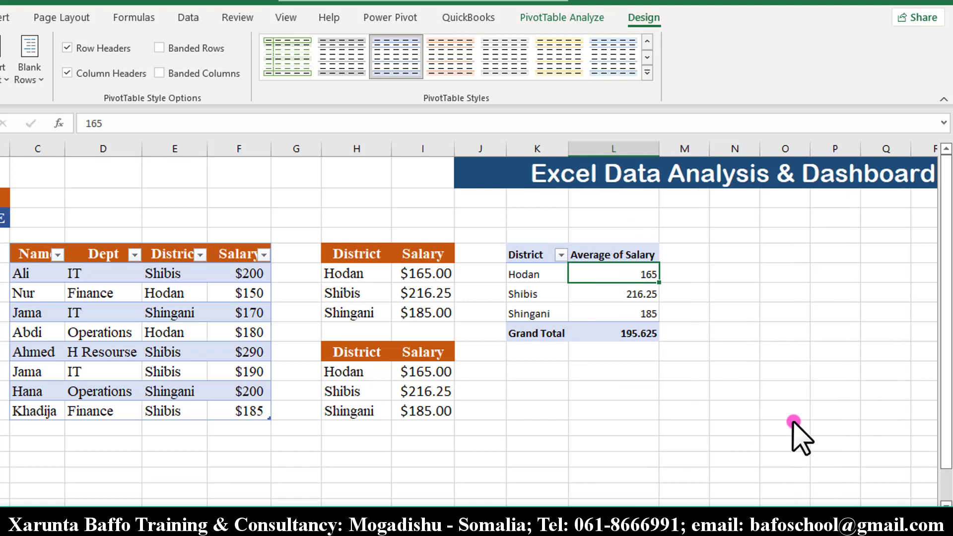
# Rename the pivot table's Average of Salary header to Average and narrow column L
pyautogui.click(605, 254)
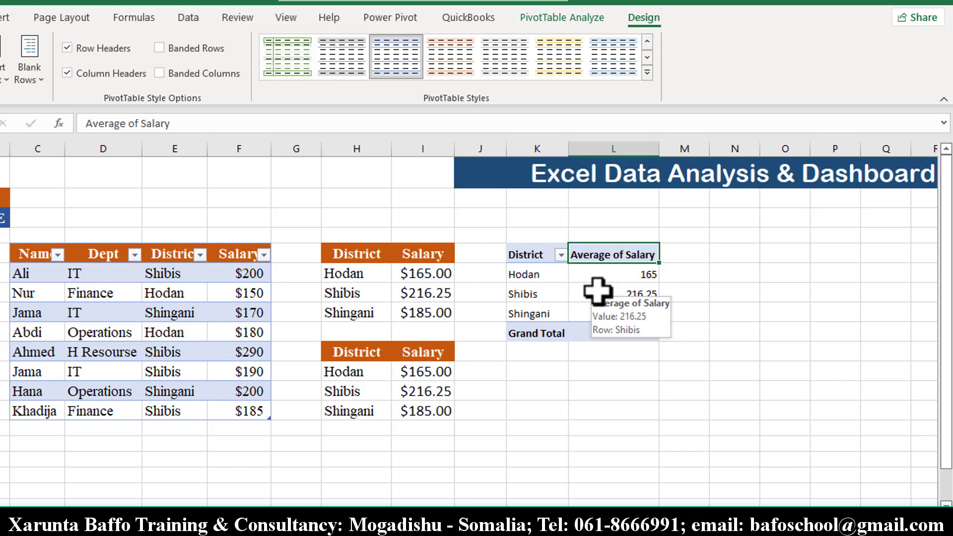
pyautogui.write('Average')
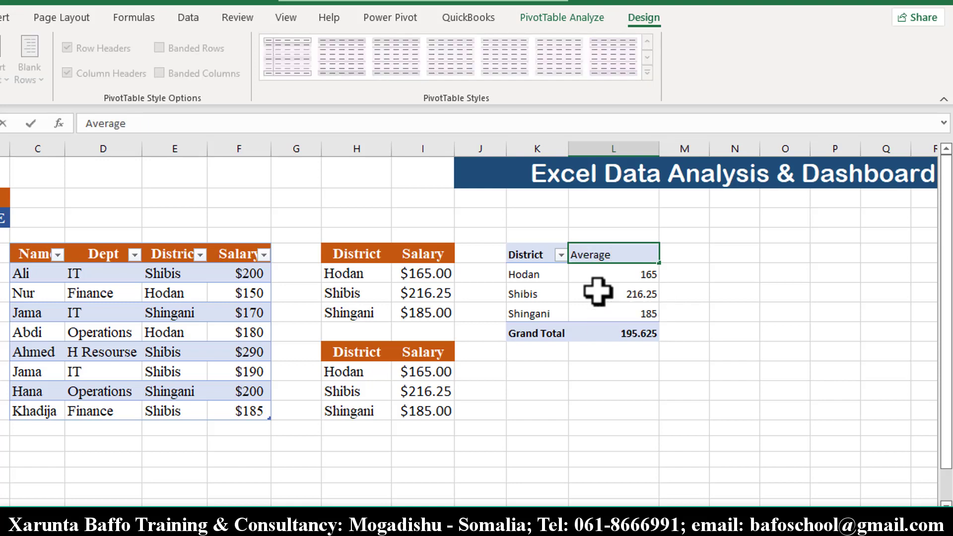
pyautogui.press('Return')
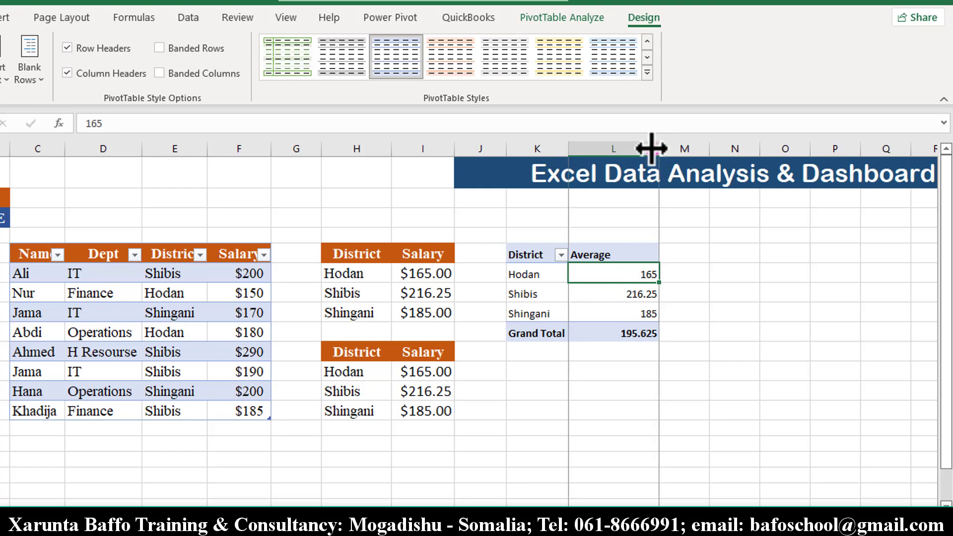
pyautogui.moveTo(651, 148); pyautogui.dragTo(634, 148)
# Format the pivot table's average values as Currency with the $ symbol and 2 decimal places
pyautogui.rightClick(582, 272)
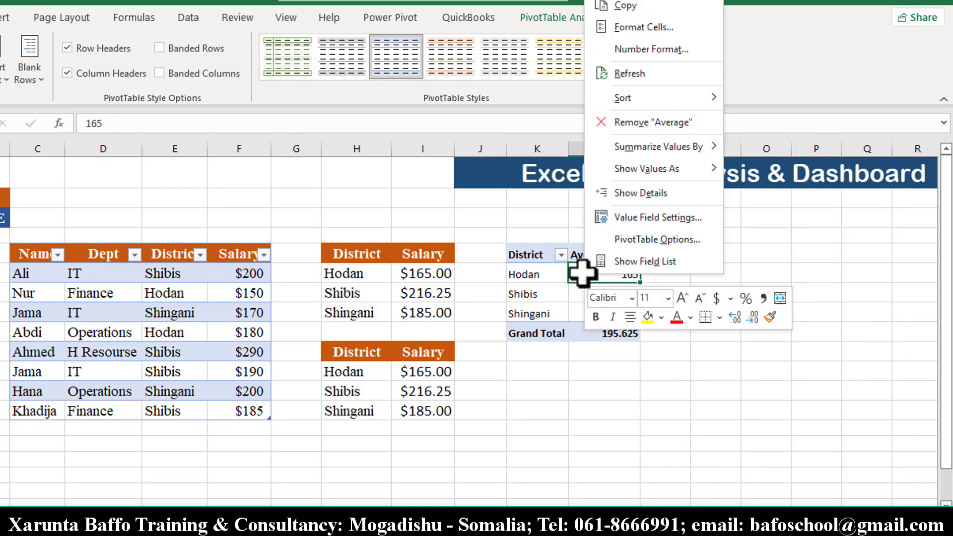
pyautogui.click(638, 47)
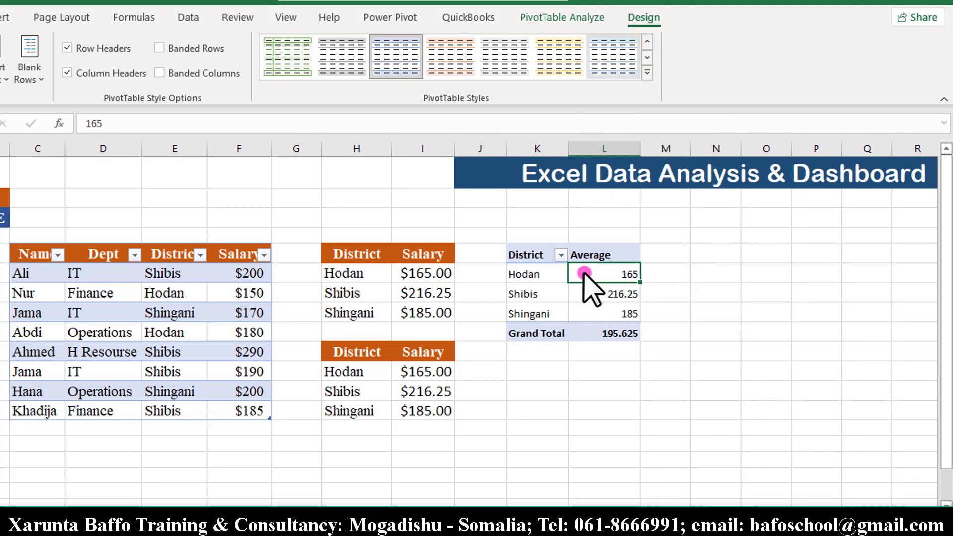
pyautogui.moveTo(702, 4); pyautogui.dragTo(351, 139)
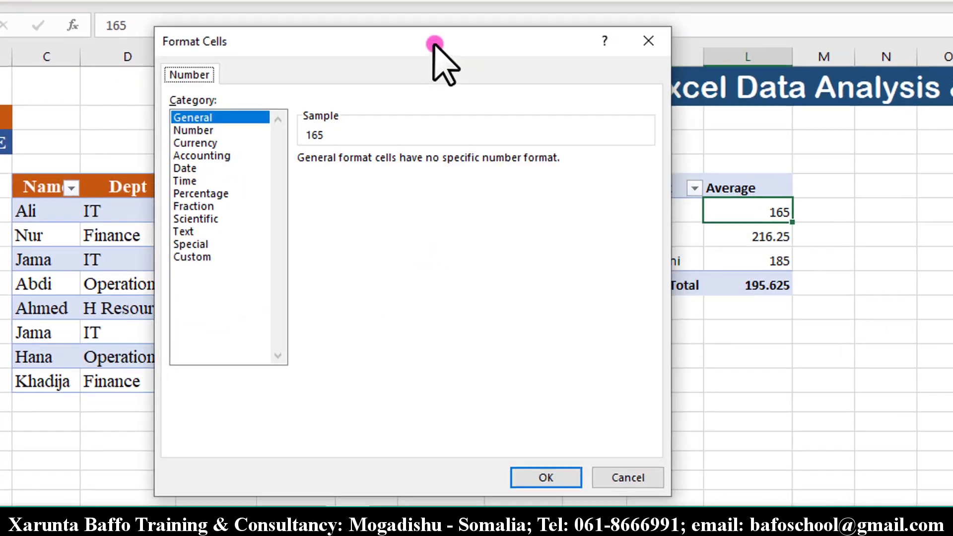
pyautogui.moveTo(434, 45); pyautogui.dragTo(392, 41)
pyautogui.click(130, 141)
pyautogui.click(328, 158)
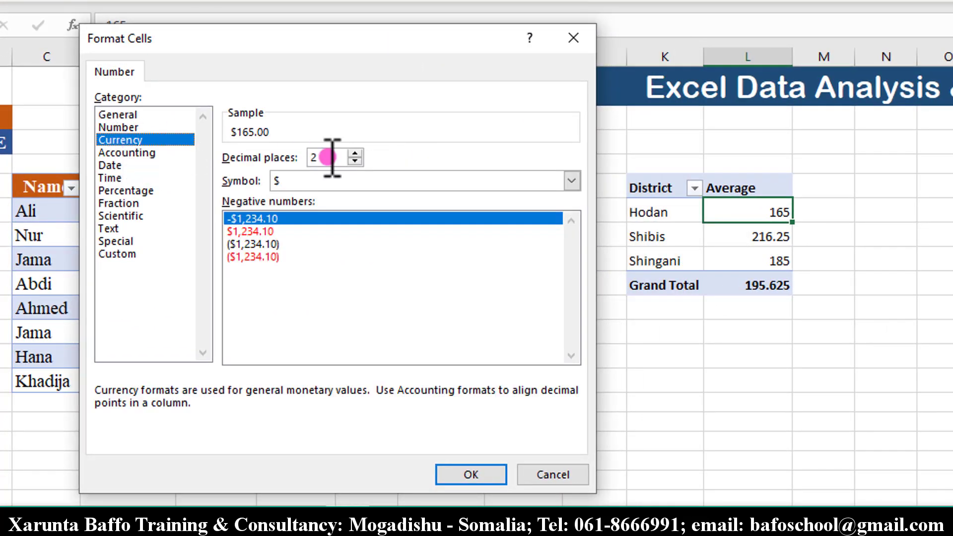
pyautogui.click(477, 472)
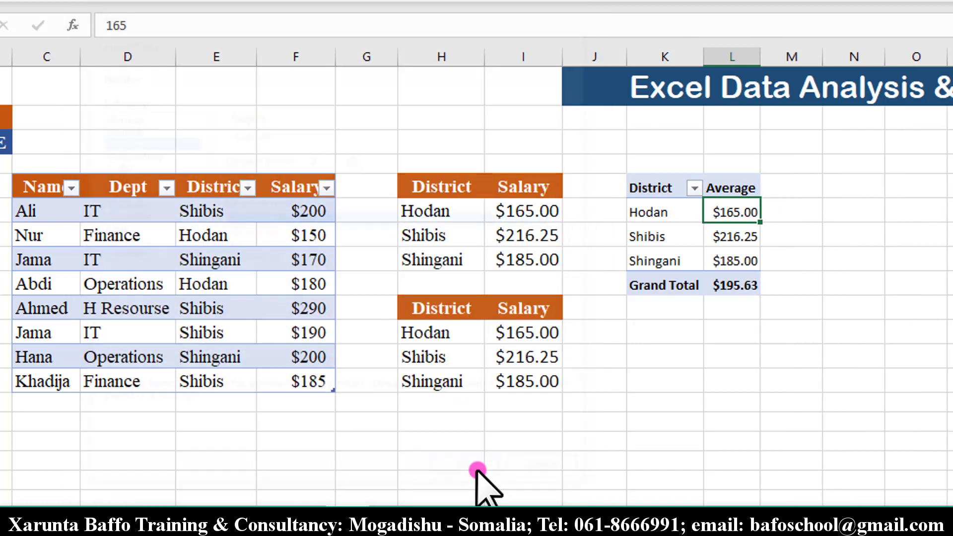